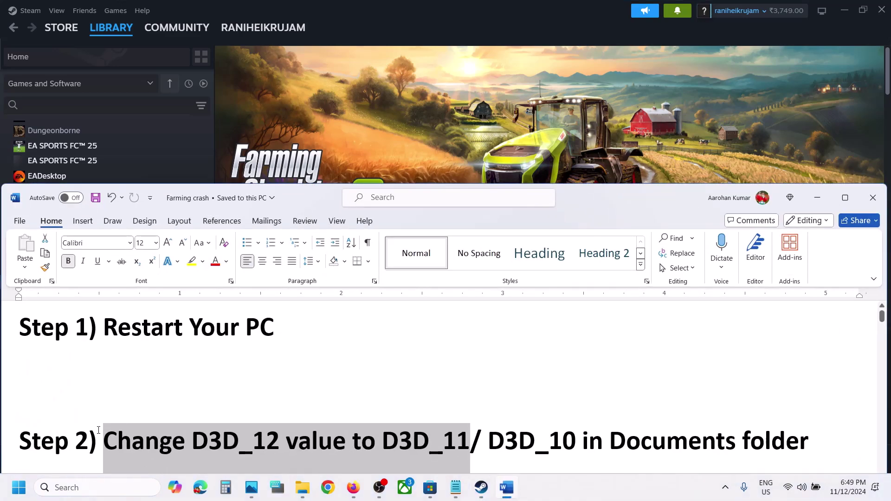
# Minimize the Word crash notes to reveal Steam's Farming Simulator 25 library page
pyautogui.click(818, 197)
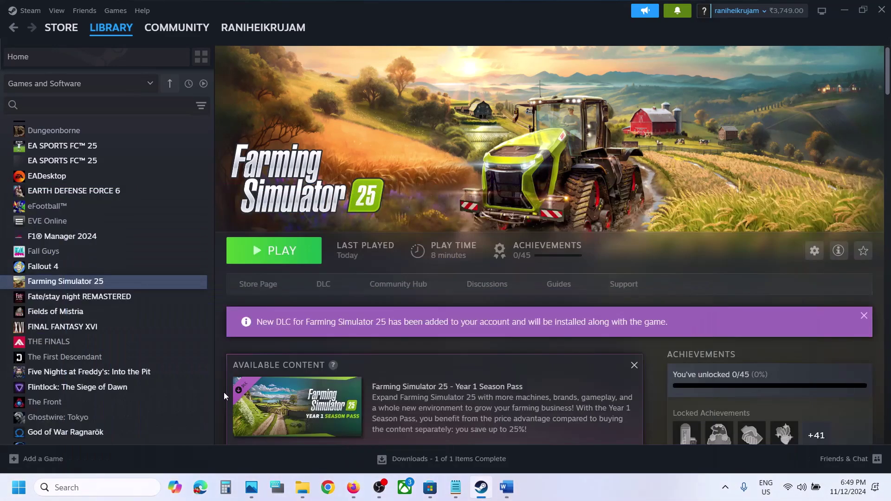
pyautogui.rightClick(303, 488)
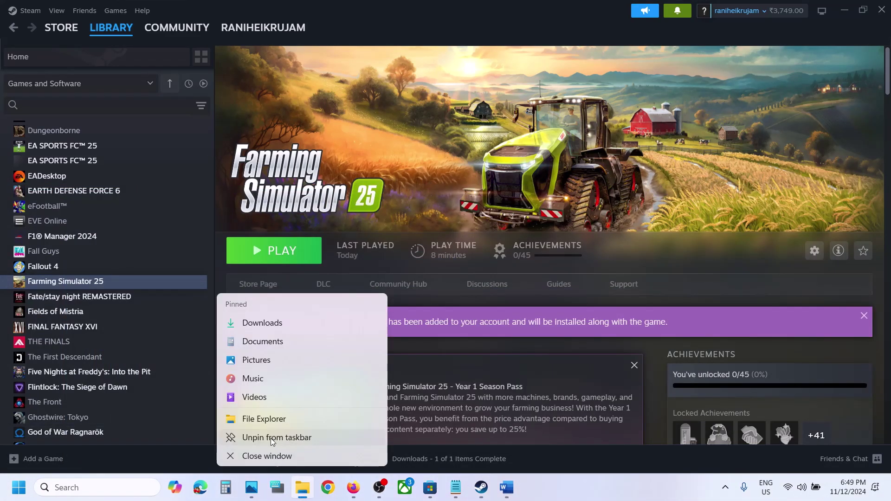
# In a new File Explorer window, browse C: > Users > Documents > My Games > FarmingSimulator2025
pyautogui.click(260, 423)
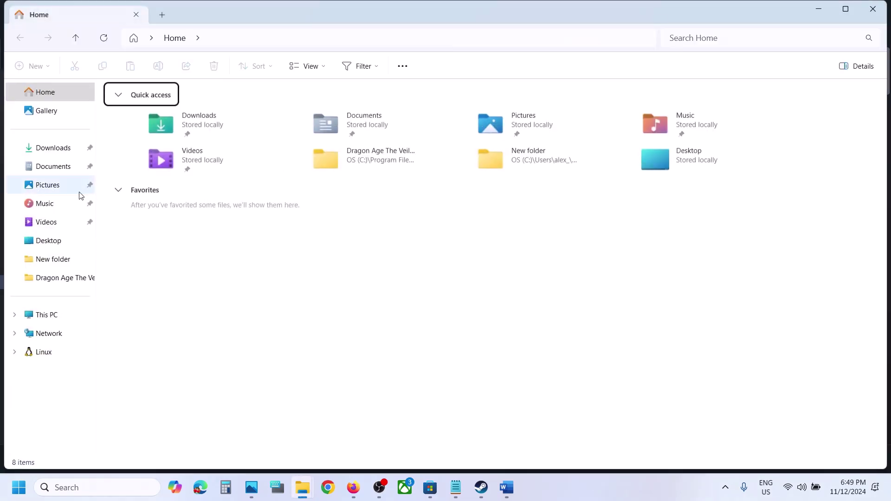
pyautogui.click(46, 314)
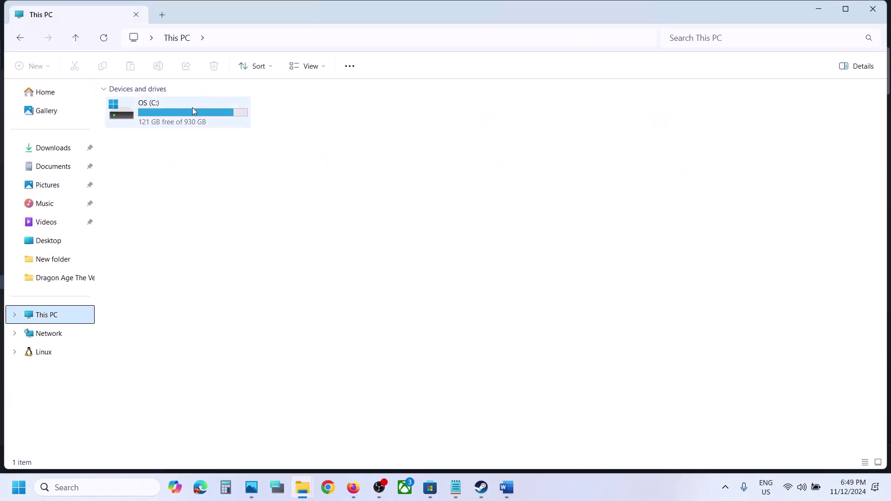
pyautogui.doubleClick(193, 109)
pyautogui.scroll(-3, 175, 277)
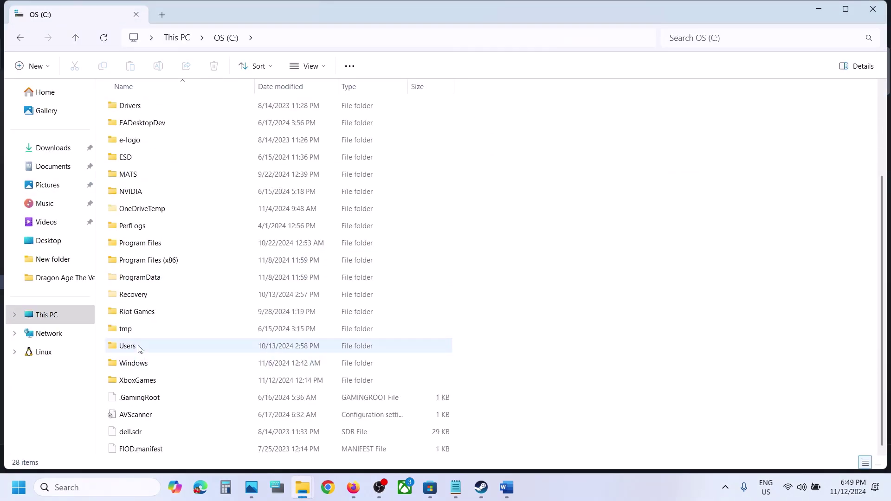
pyautogui.doubleClick(139, 349)
pyautogui.doubleClick(124, 107)
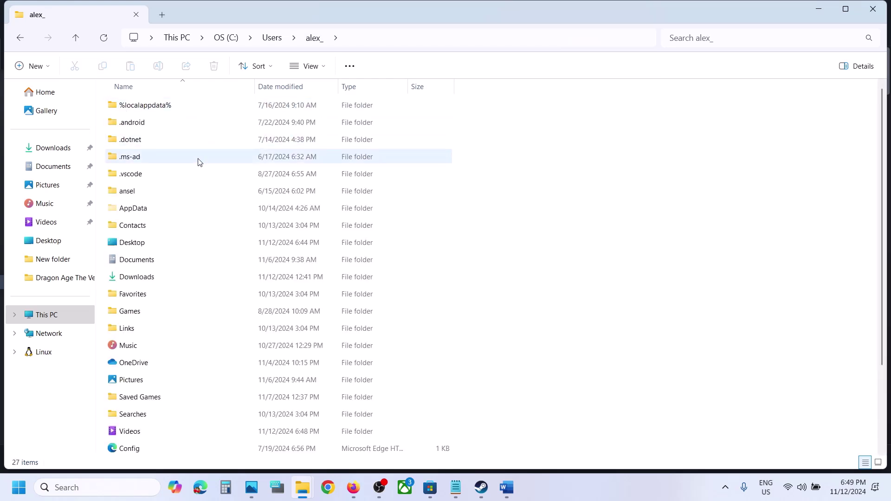
pyautogui.click(146, 262)
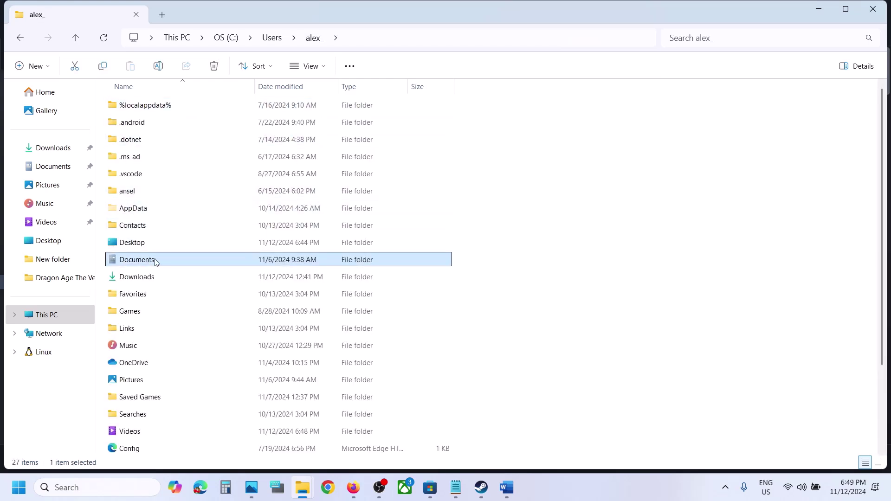
pyautogui.doubleClick(155, 263)
pyautogui.doubleClick(132, 124)
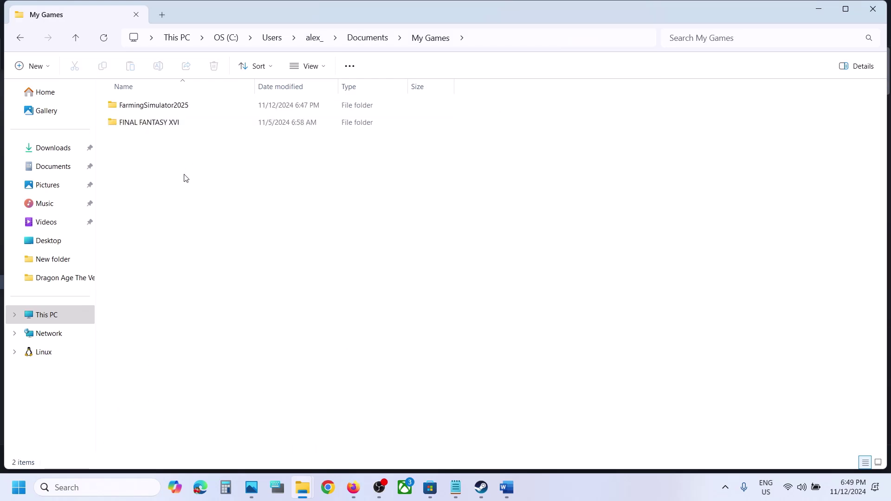
pyautogui.doubleClick(168, 109)
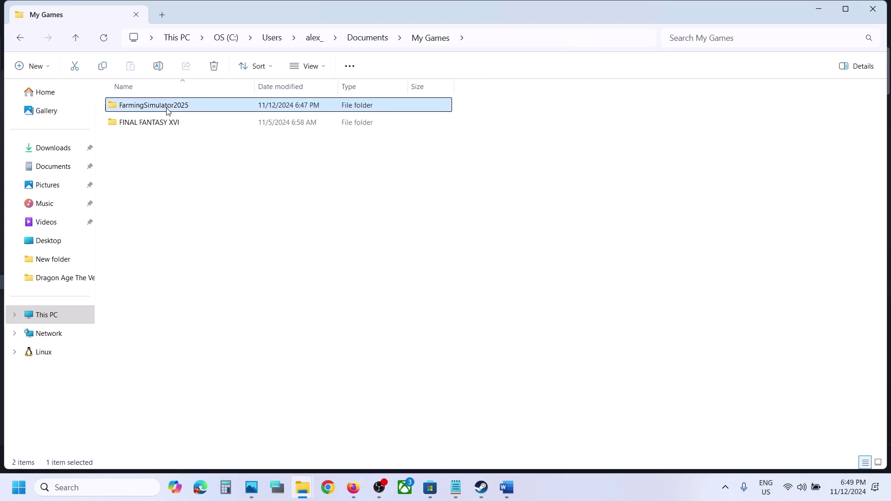
# Return via Documents to My Games > FarmingSimulator2025 and select the game file
pyautogui.click(52, 172)
pyautogui.doubleClick(215, 133)
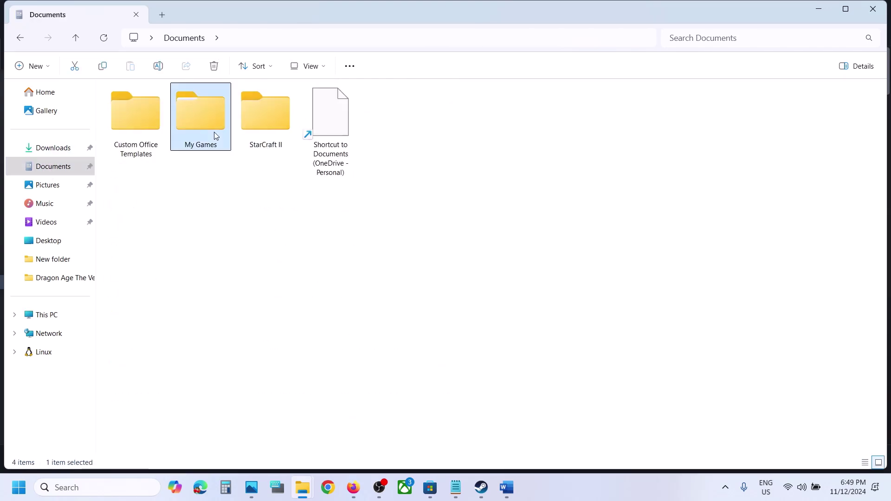
pyautogui.doubleClick(175, 111)
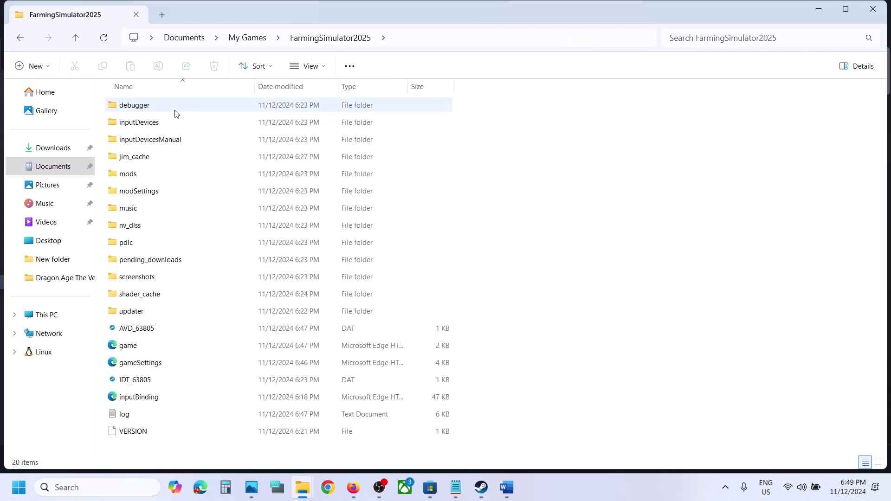
pyautogui.click(134, 350)
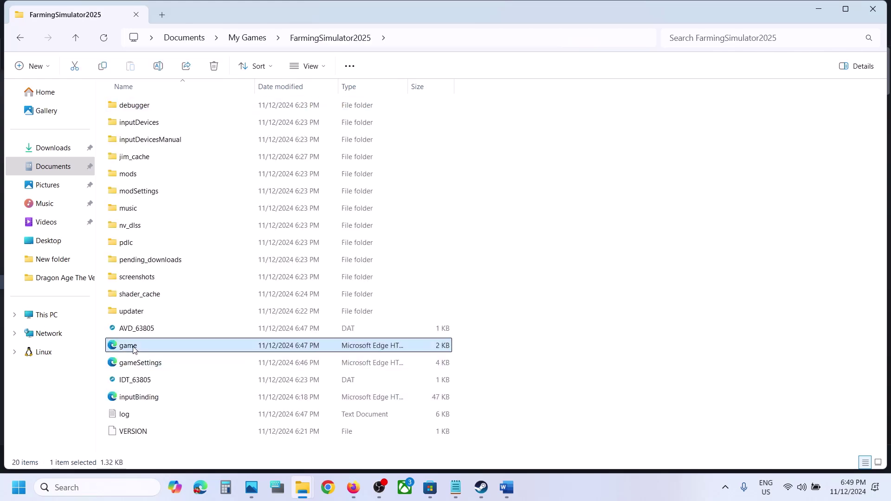
# Open game.xml in Notepad and change the renderer value from D3D_12 to D3D_11
pyautogui.rightClick(163, 347)
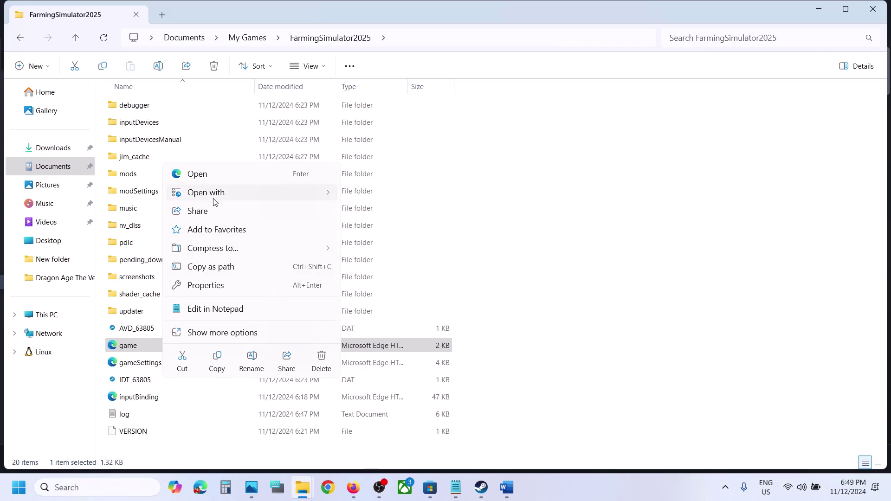
pyautogui.moveTo(215, 195)
pyautogui.click(376, 214)
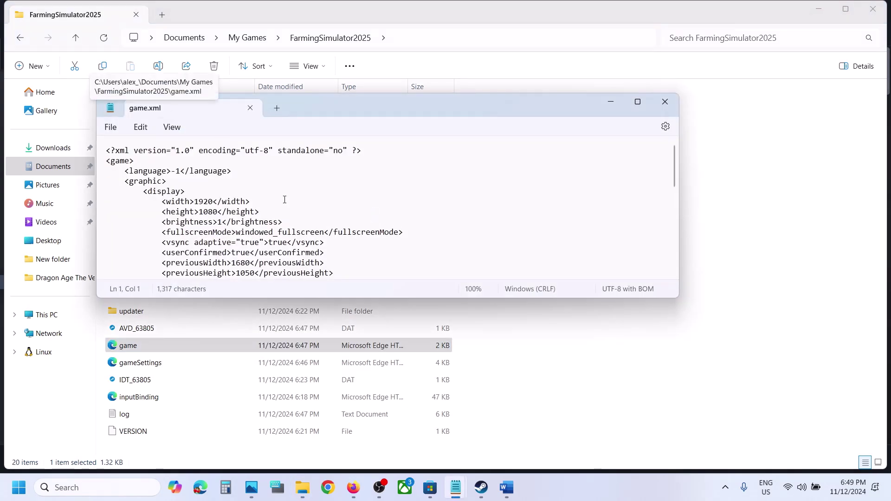
pyautogui.scroll(-2, 272, 219)
pyautogui.scroll(-4, 269, 222)
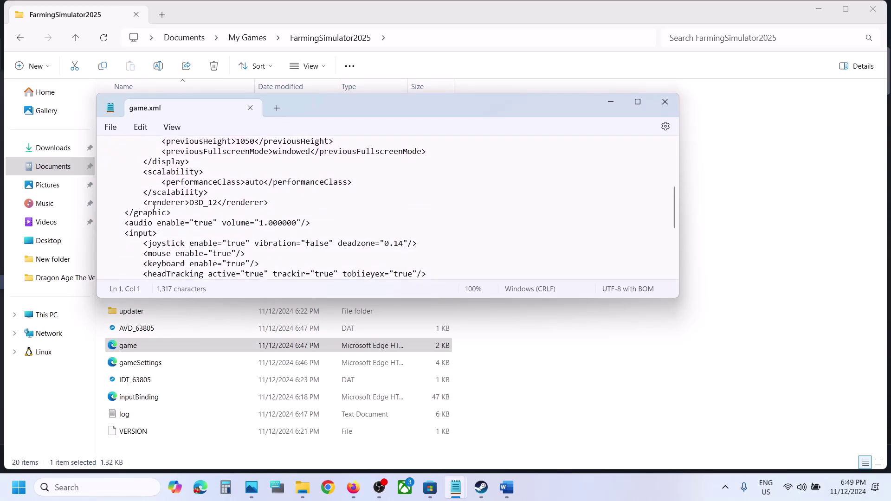
pyautogui.moveTo(148, 204); pyautogui.dragTo(207, 208)
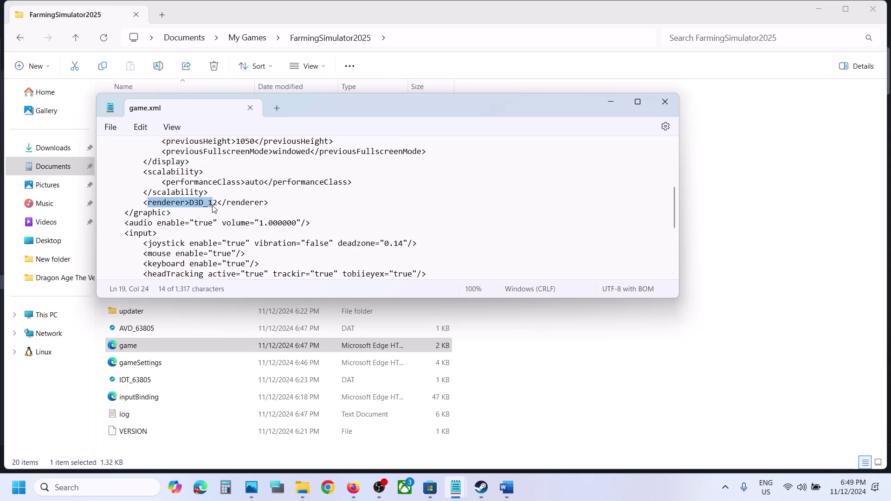
pyautogui.click(215, 205)
pyautogui.rightClick(219, 204)
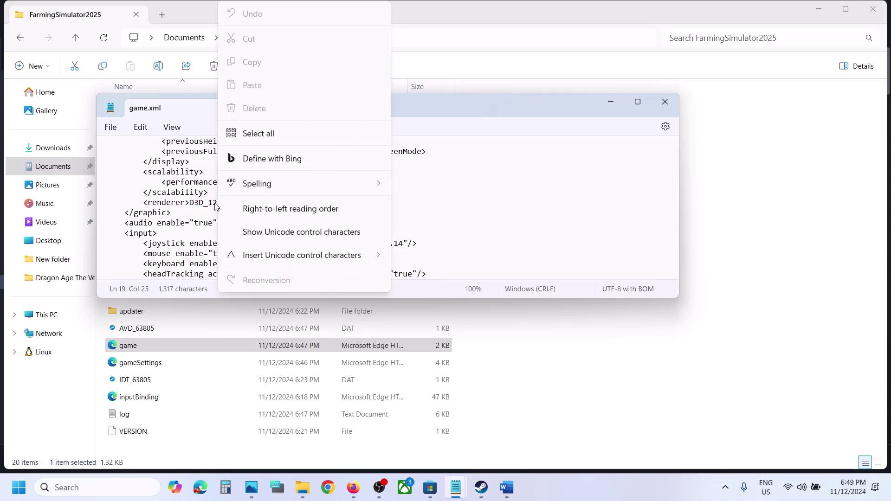
pyautogui.click(196, 203)
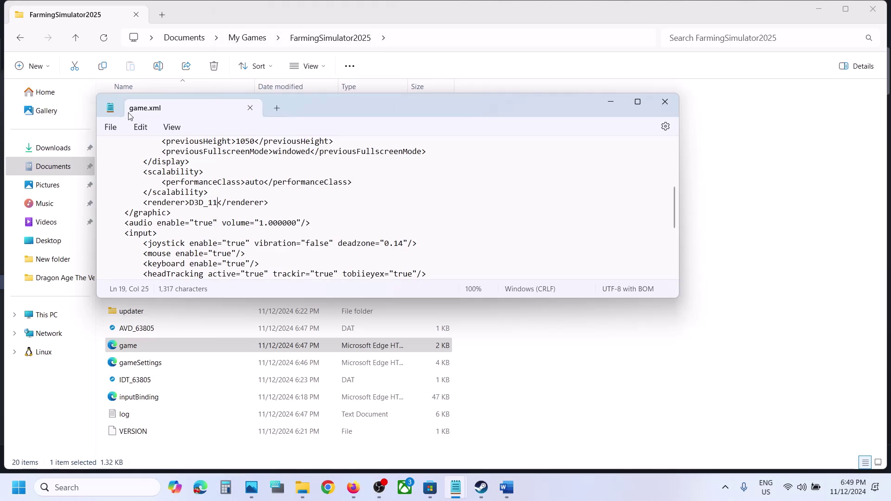
# Save game.xml and bring Steam back to the front
pyautogui.click(111, 129)
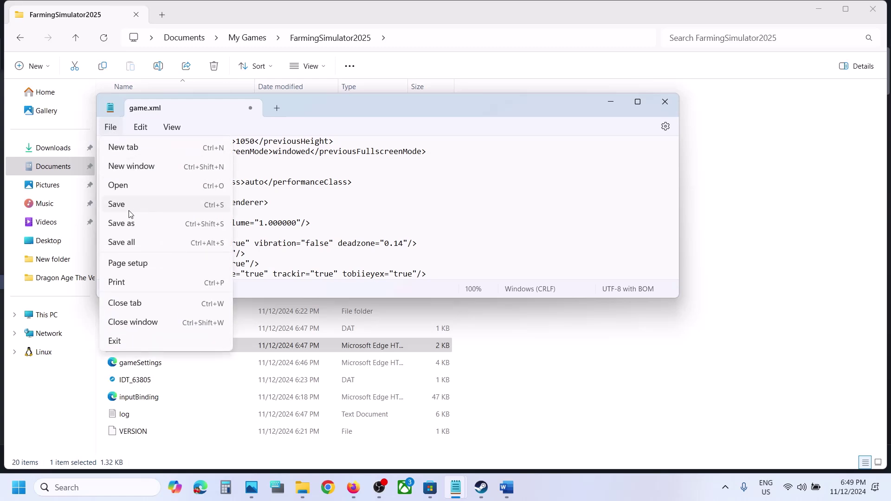
pyautogui.click(117, 204)
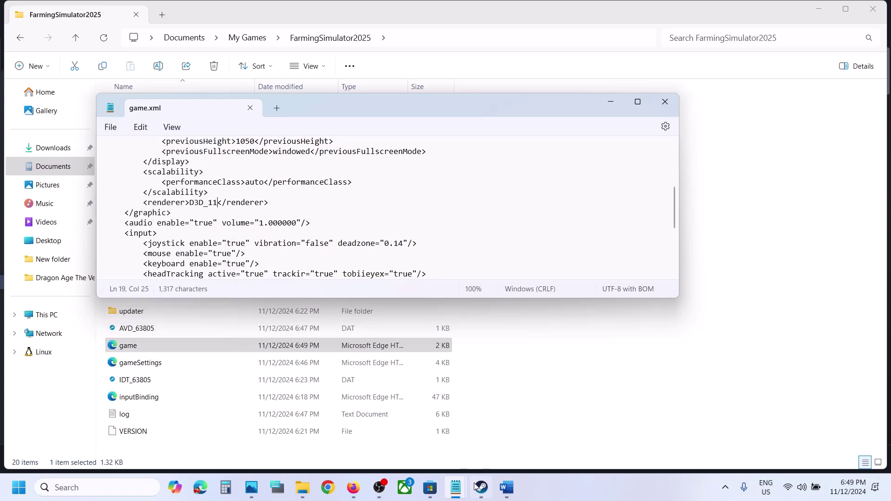
pyautogui.click(480, 487)
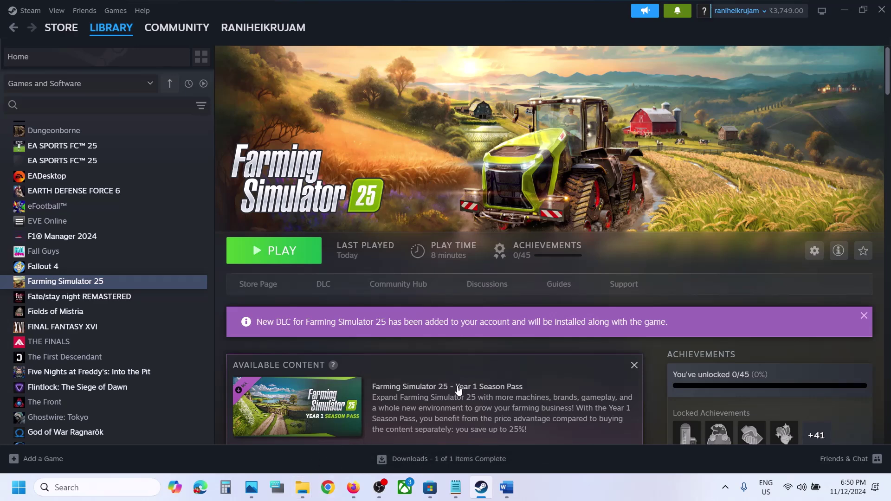
# Reopen game.xml in Notepad, save it with renderer D3D_10, and return to Steam
pyautogui.moveTo(311, 482)
pyautogui.click(370, 442)
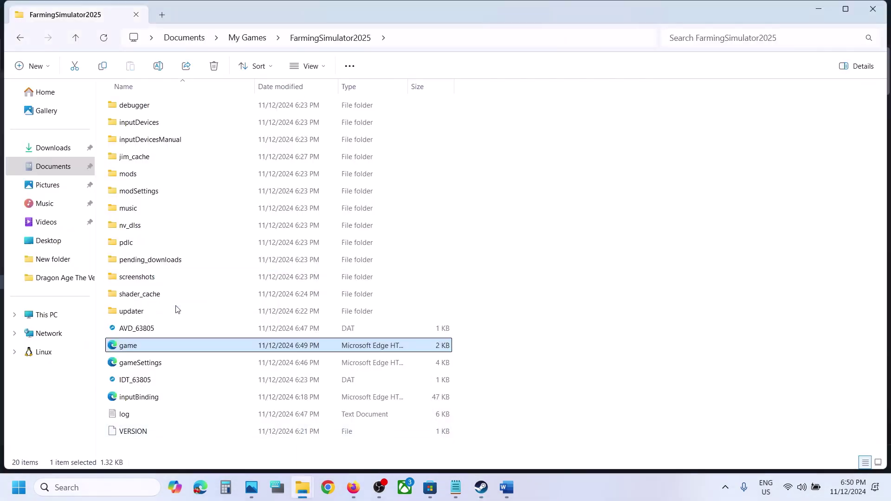
pyautogui.rightClick(138, 348)
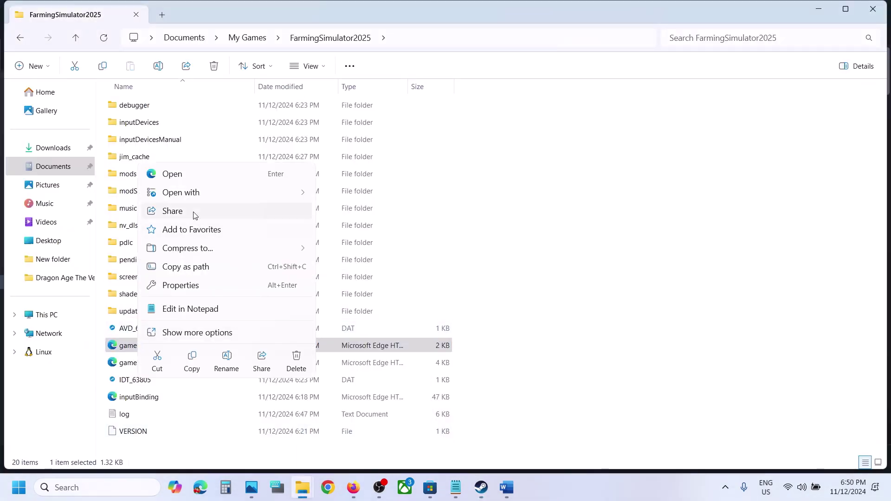
pyautogui.moveTo(291, 198)
pyautogui.click(346, 213)
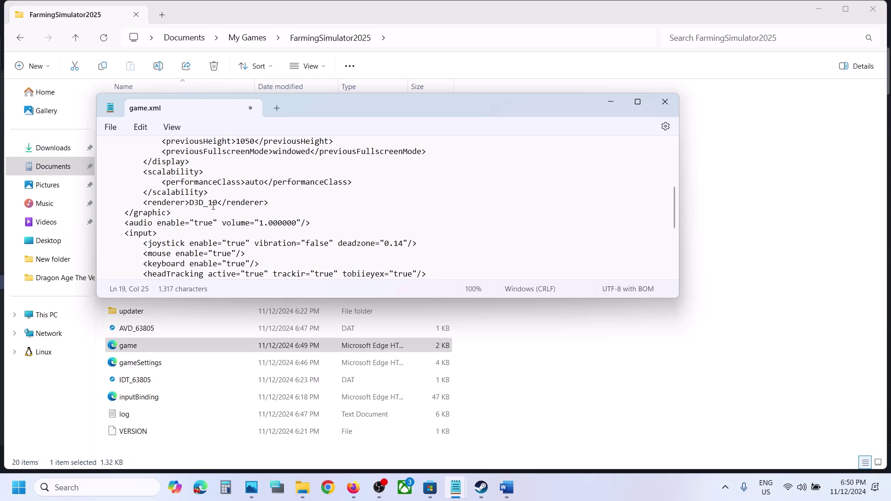
pyautogui.click(114, 134)
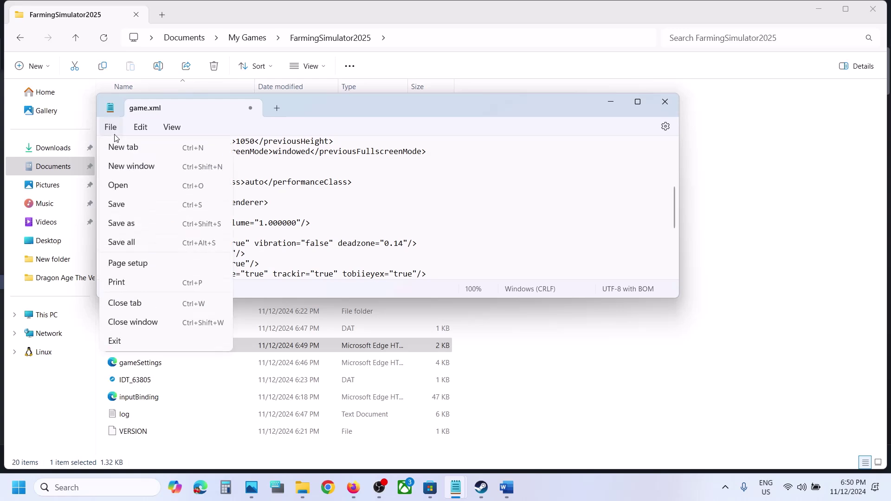
pyautogui.click(131, 200)
pyautogui.click(481, 487)
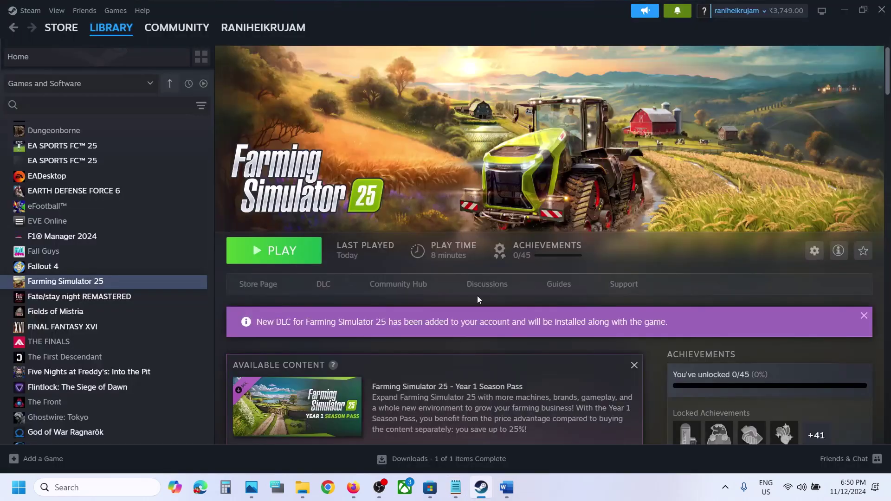
# Restore and maximize the Word notes and select the Step 3 antivirus instruction text
pyautogui.click(508, 492)
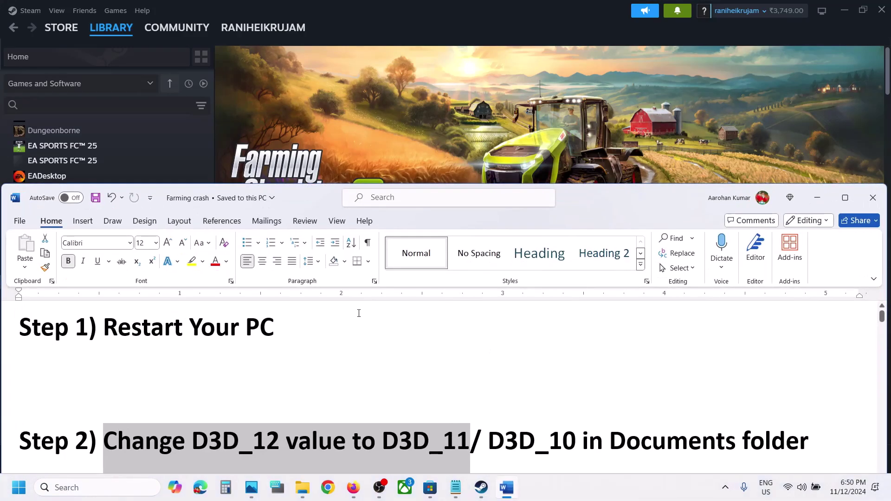
pyautogui.click(846, 200)
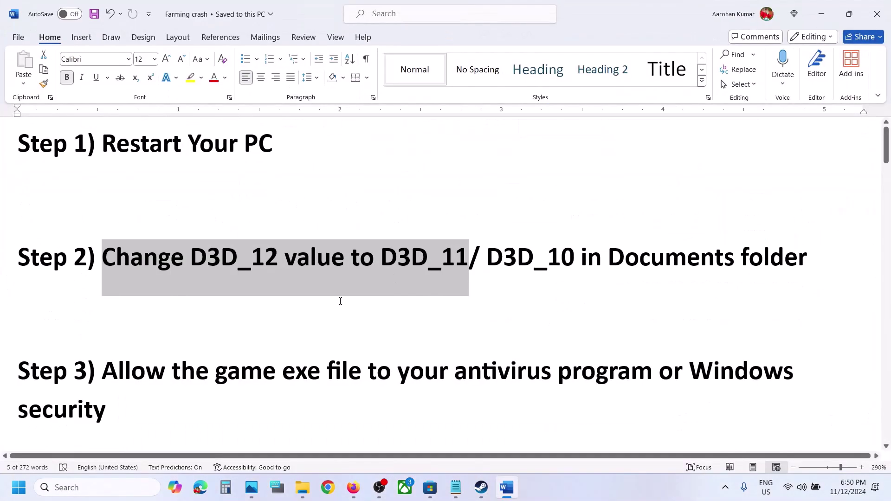
pyautogui.moveTo(105, 369); pyautogui.dragTo(632, 370)
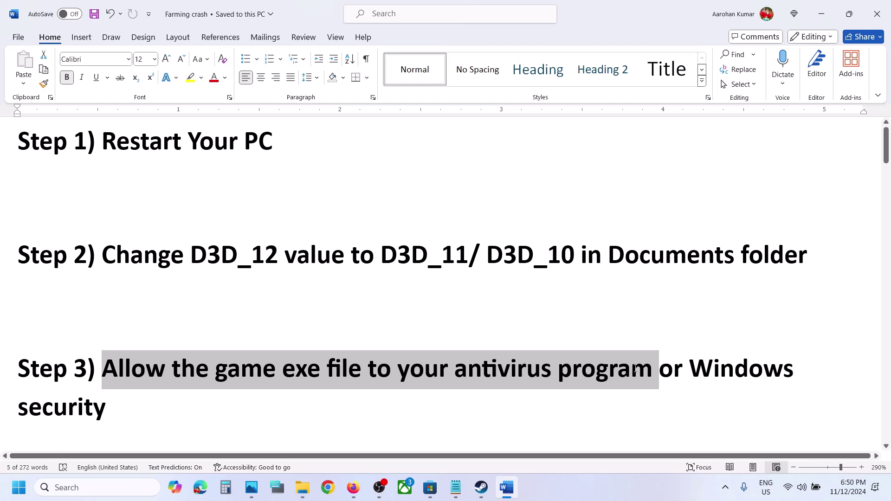
pyautogui.moveTo(635, 369); pyautogui.dragTo(637, 371)
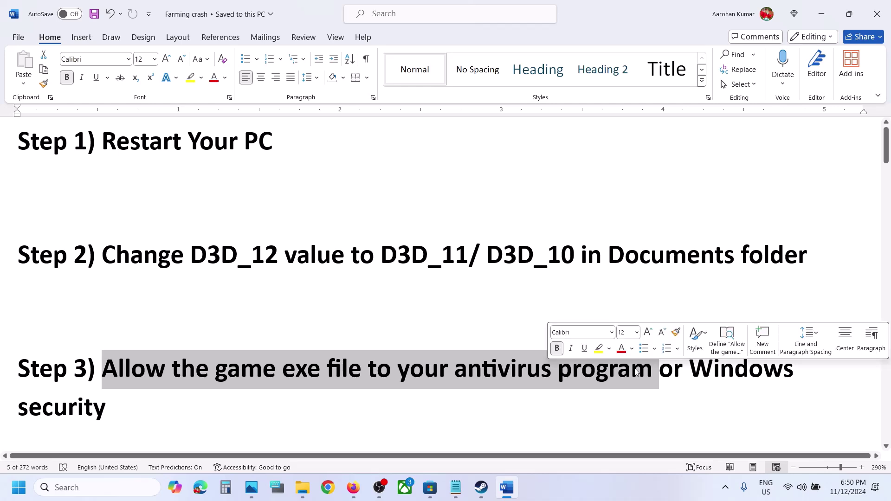
pyautogui.click(637, 371)
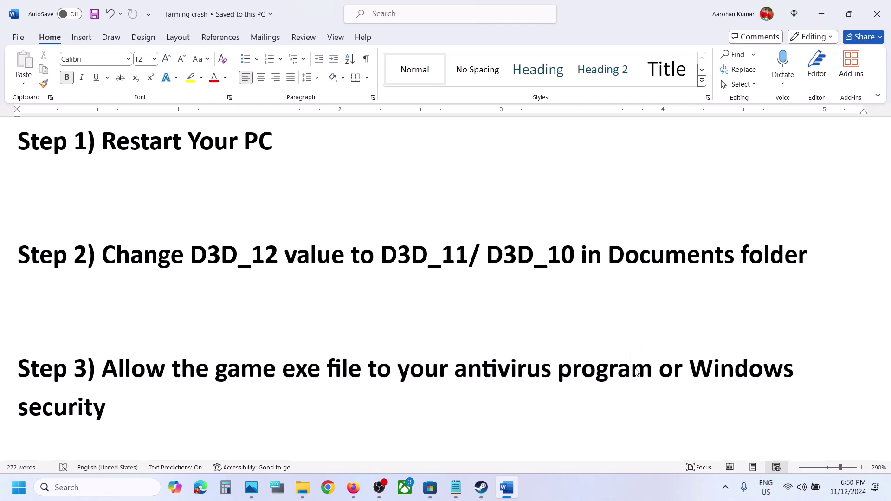
pyautogui.moveTo(178, 360); pyautogui.dragTo(724, 396)
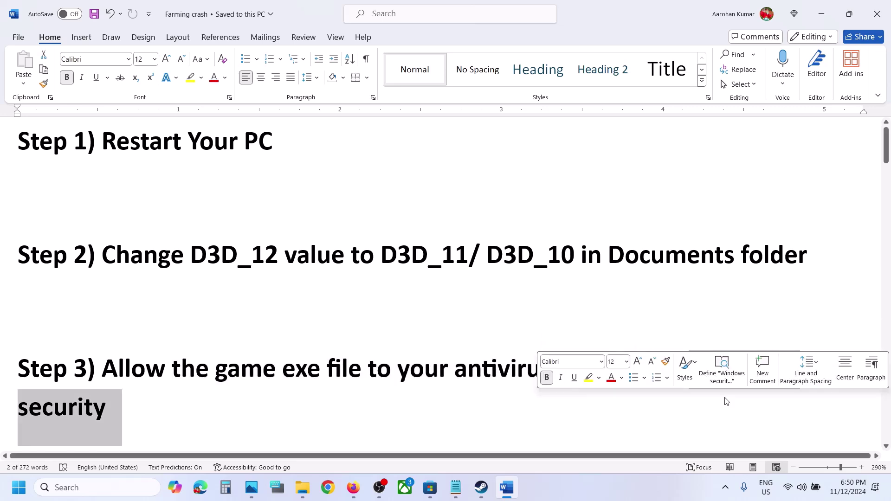
pyautogui.click(727, 401)
pyautogui.press('super+i')
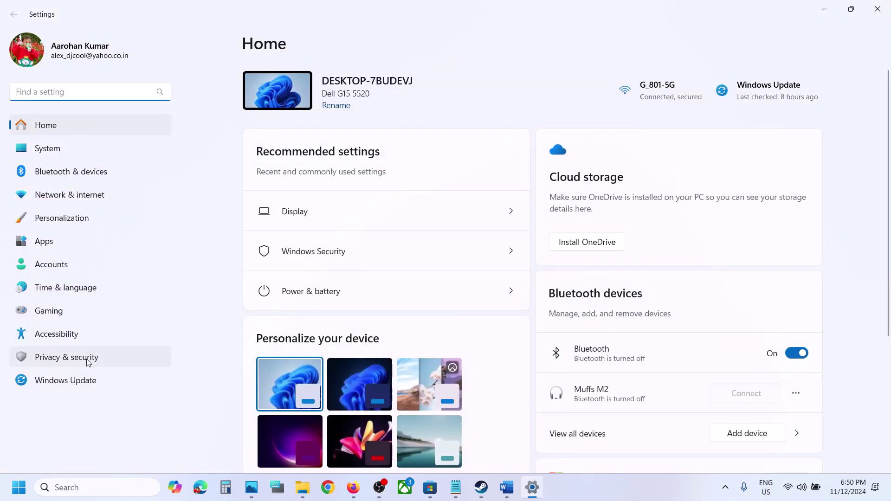
# Go to Privacy & security > Windows Security and launch Virus & threat protection
pyautogui.click(85, 358)
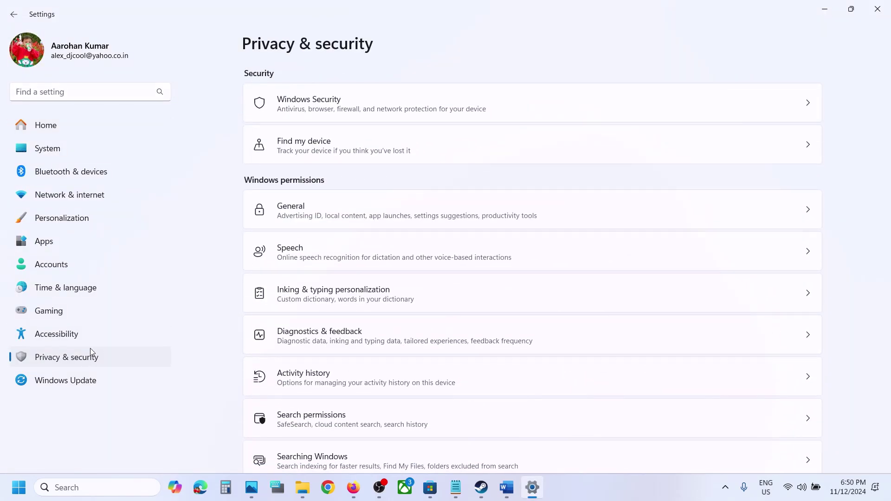
pyautogui.click(319, 95)
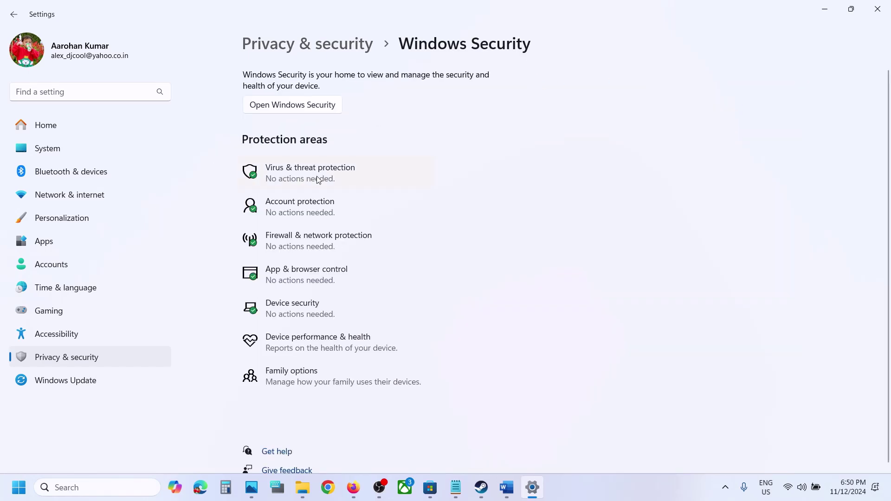
pyautogui.click(319, 180)
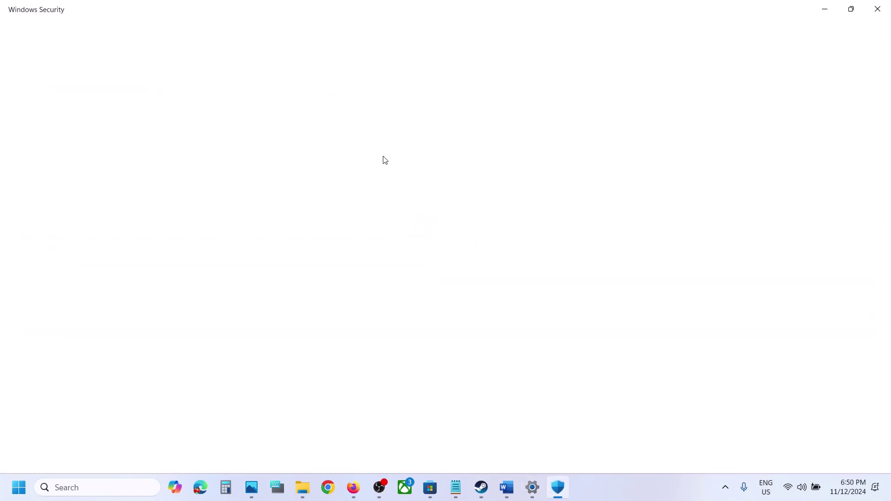
# Open Controlled folder access allowed apps under ransomware protection, approve UAC, and browse all apps
pyautogui.scroll(-3, 288, 262)
pyautogui.click(274, 439)
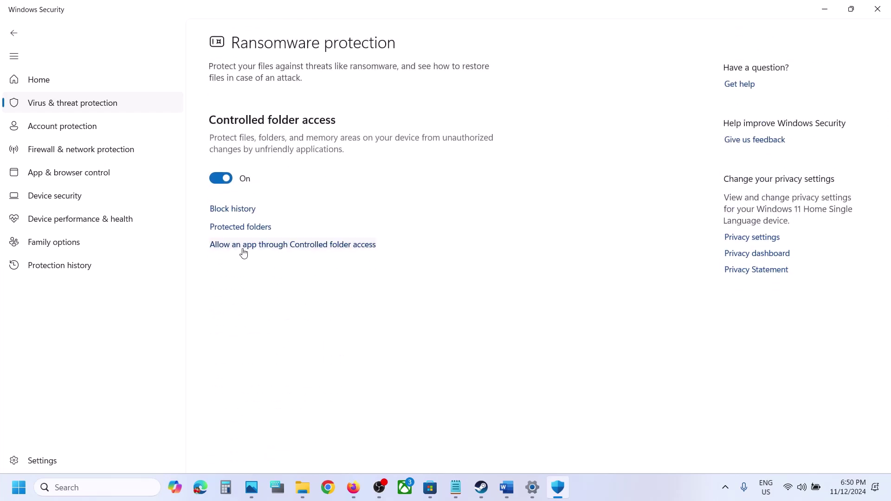
pyautogui.click(305, 245)
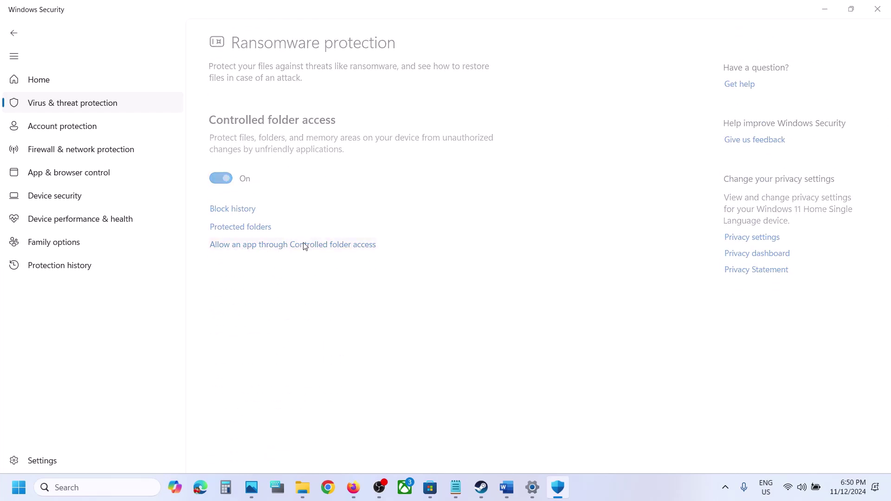
pyautogui.click(368, 341)
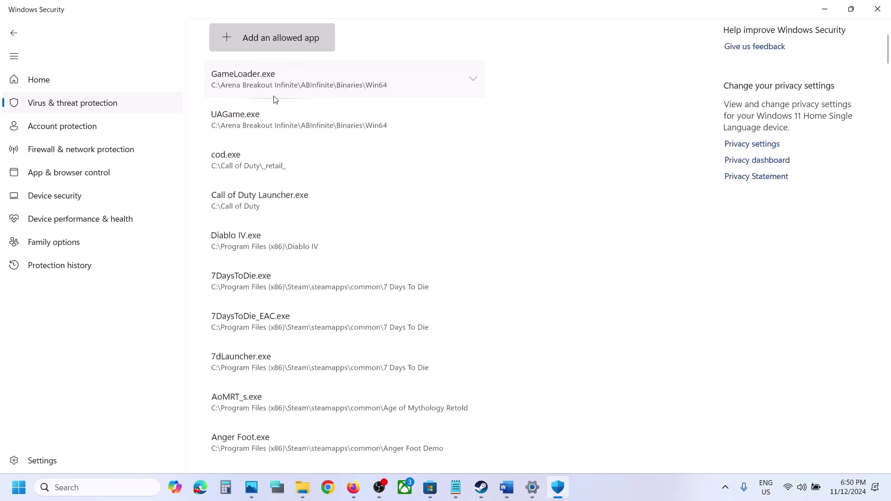
pyautogui.click(268, 48)
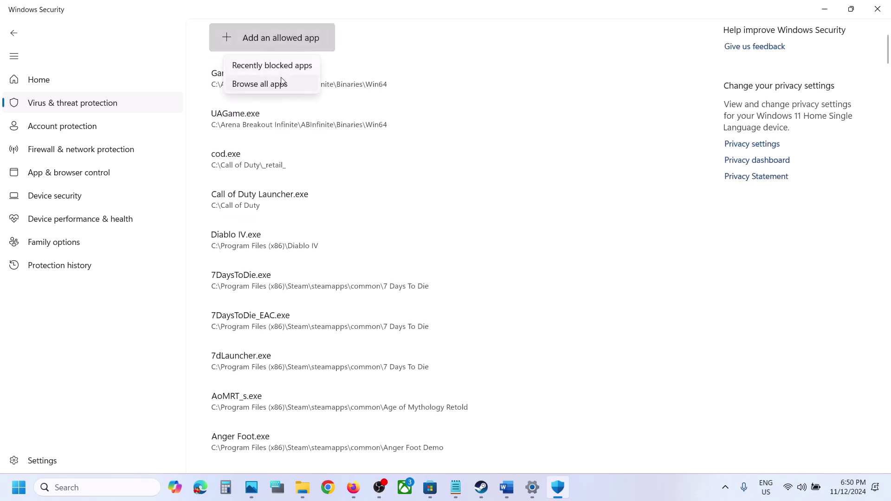
pyautogui.click(272, 85)
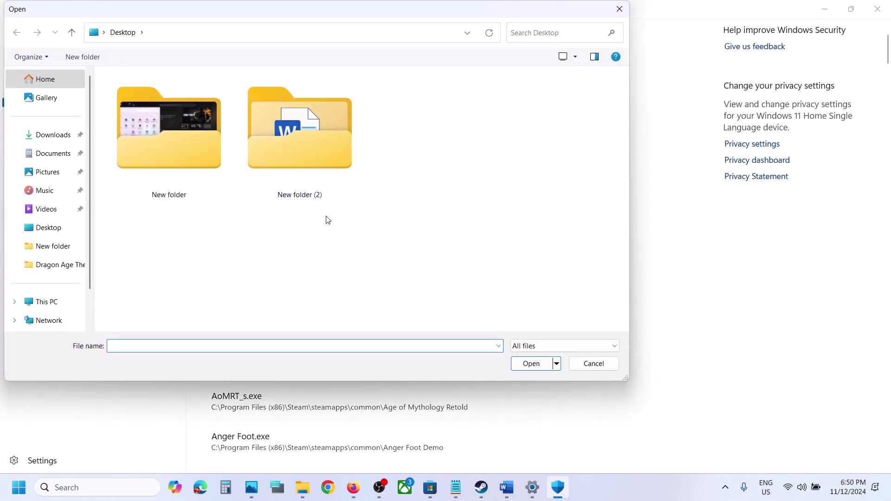
# Allow FarmingSimulator2025 from C:\Program Files (x86)\Steam\steamapps\common\Farming Simulator 25 through Controlled folder access
pyautogui.click(46, 302)
pyautogui.doubleClick(171, 104)
pyautogui.scroll(-5, 171, 107)
pyautogui.doubleClick(174, 204)
pyautogui.scroll(-4, 160, 248)
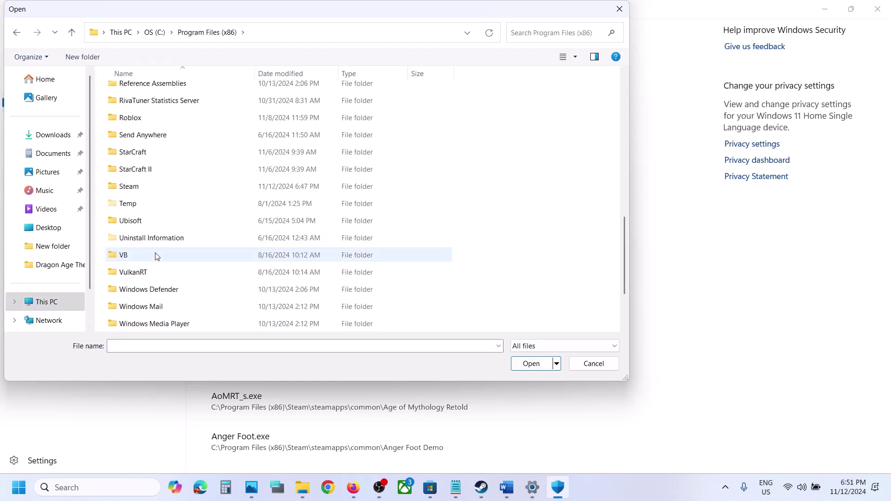
pyautogui.doubleClick(132, 187)
pyautogui.scroll(-3, 175, 133)
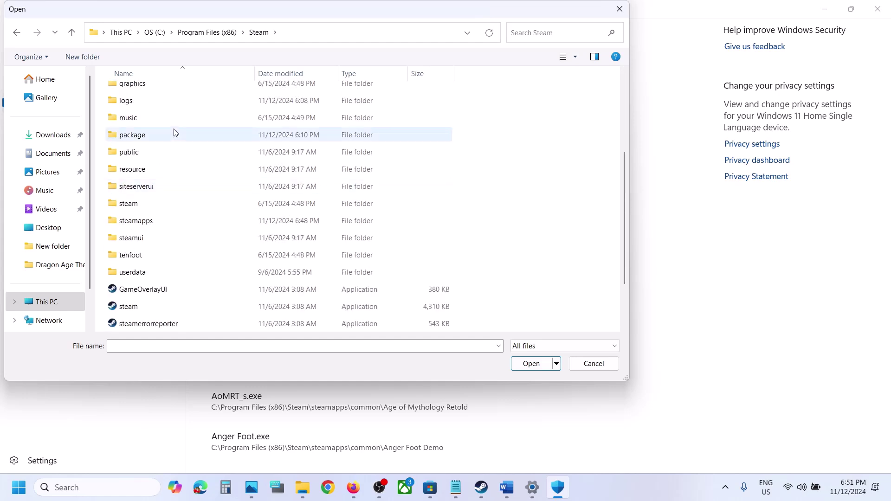
pyautogui.doubleClick(136, 221)
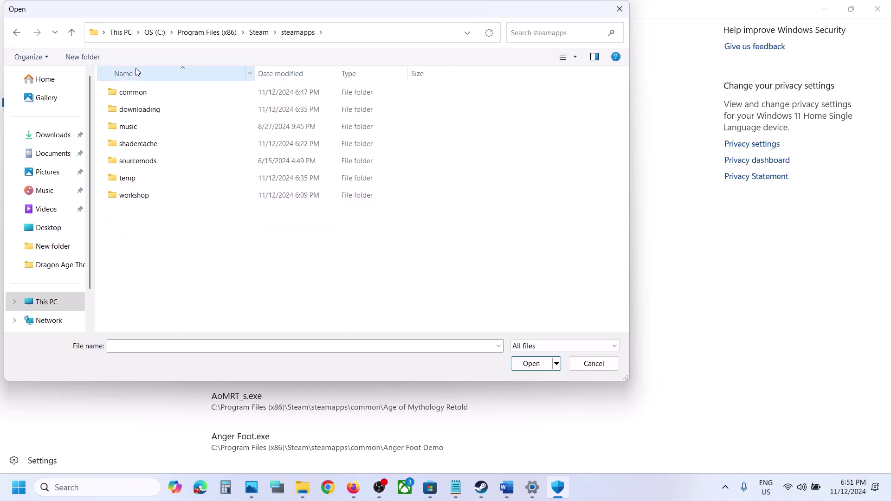
pyautogui.doubleClick(133, 92)
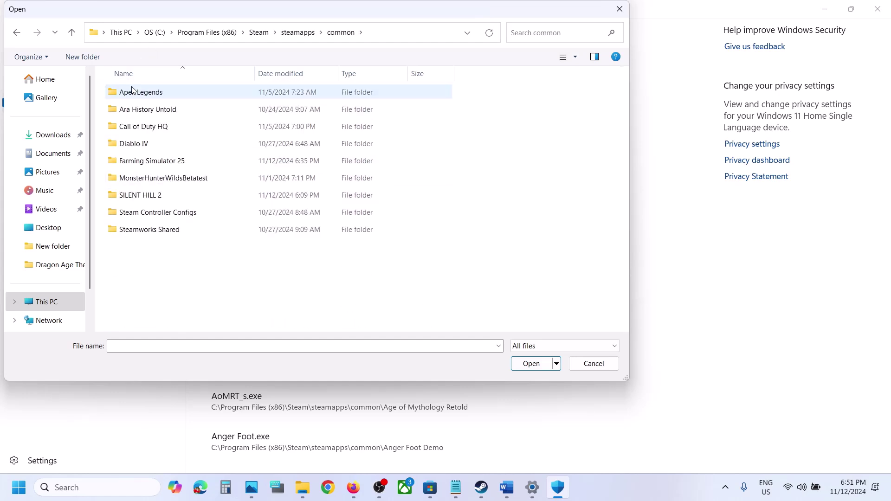
pyautogui.doubleClick(157, 164)
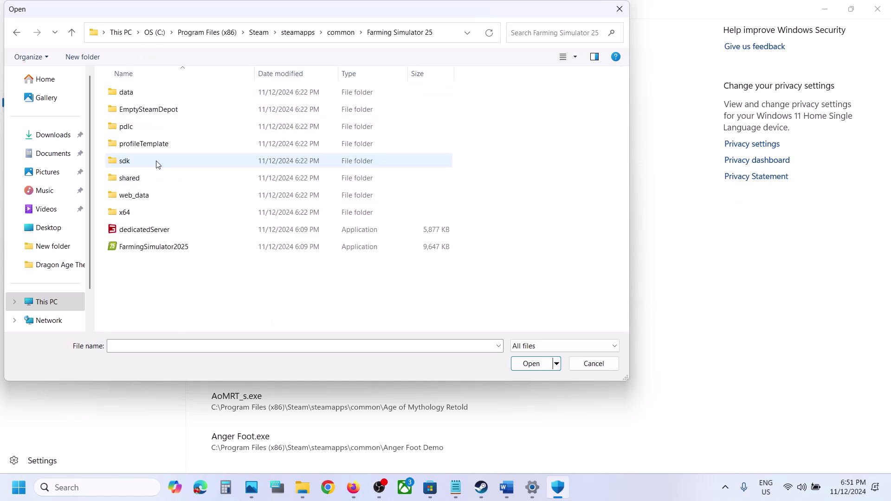
pyautogui.click(153, 249)
pyautogui.click(532, 364)
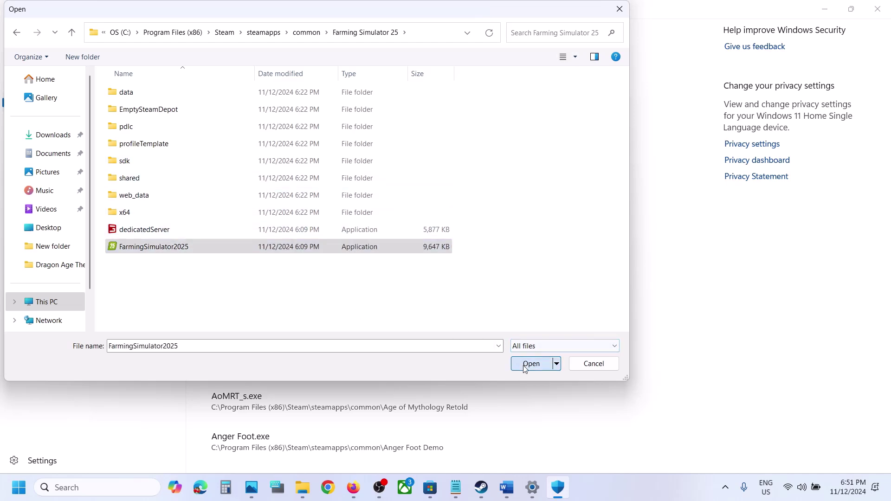
# Also allow x64\FarmingSimulator2025Game through Controlled folder access
pyautogui.click(244, 38)
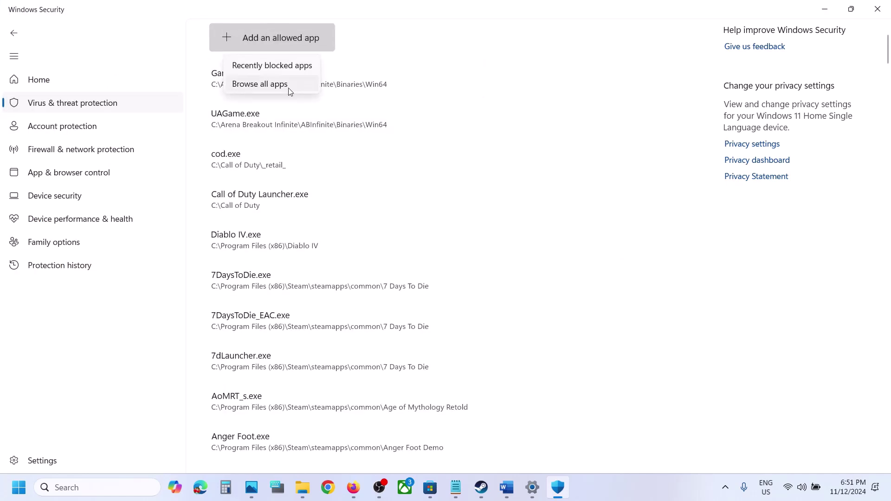
pyautogui.click(260, 84)
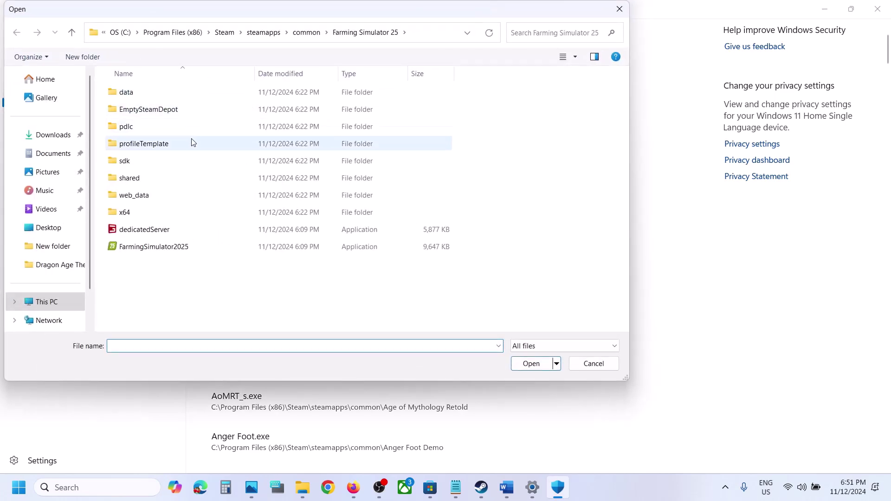
pyautogui.click(146, 216)
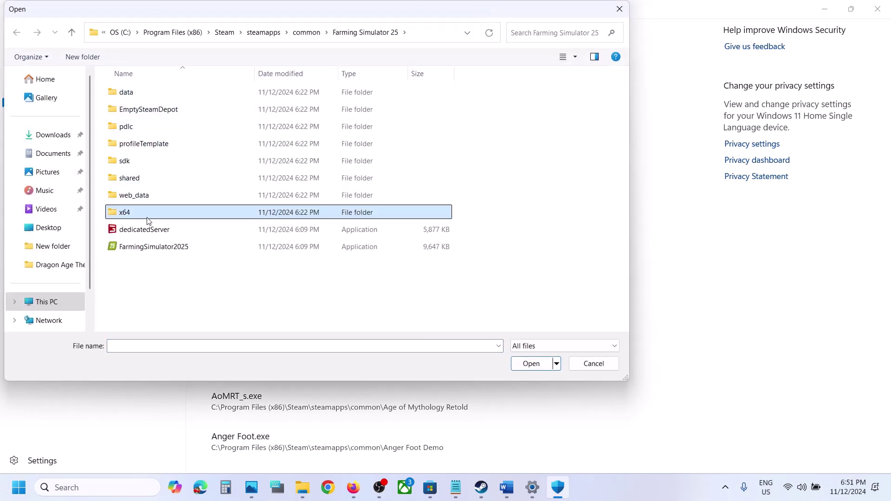
pyautogui.doubleClick(148, 217)
pyautogui.click(148, 110)
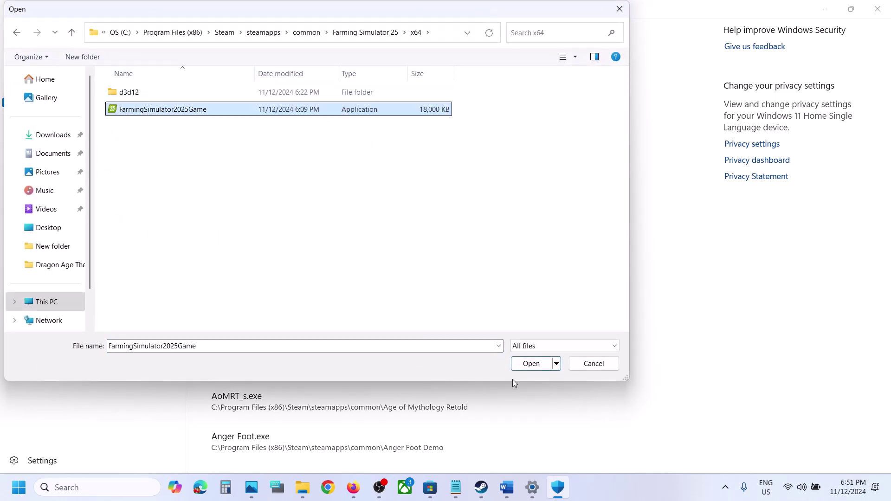
pyautogui.click(532, 364)
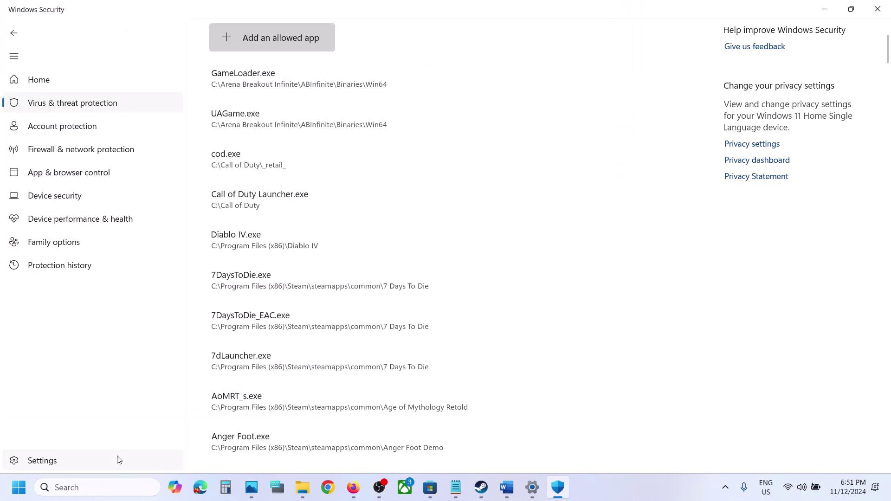
pyautogui.click(90, 488)
# In Control Panel's Windows Defender Firewall allowed apps, unlock settings and browse to allow another app
pyautogui.write('control')
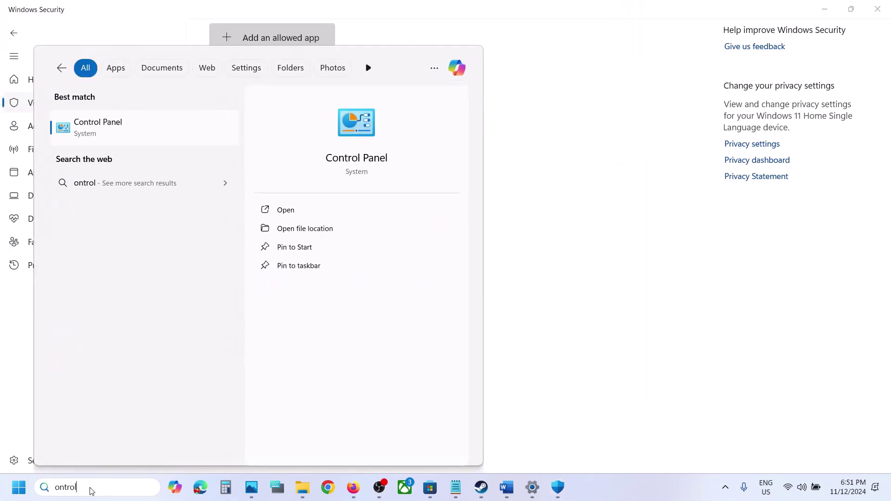
pyautogui.press('Return')
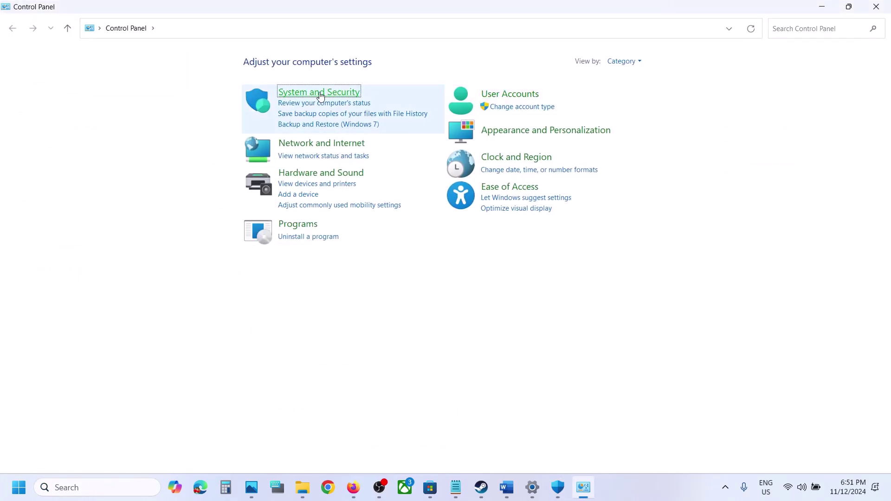
pyautogui.click(328, 92)
pyautogui.click(205, 100)
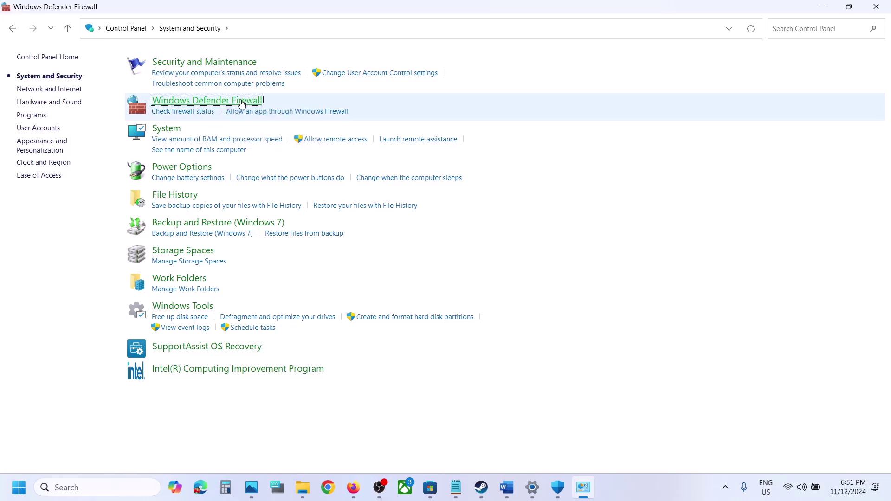
pyautogui.click(66, 89)
pyautogui.click(576, 90)
pyautogui.click(584, 303)
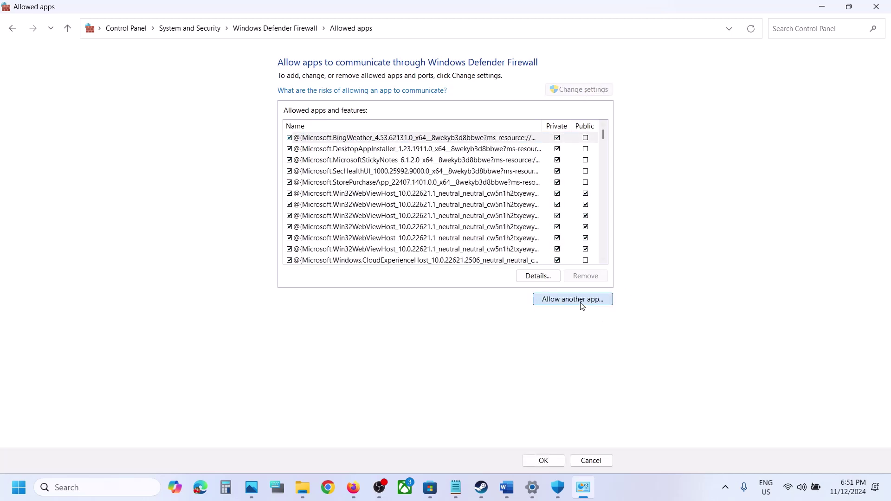
pyautogui.click(515, 301)
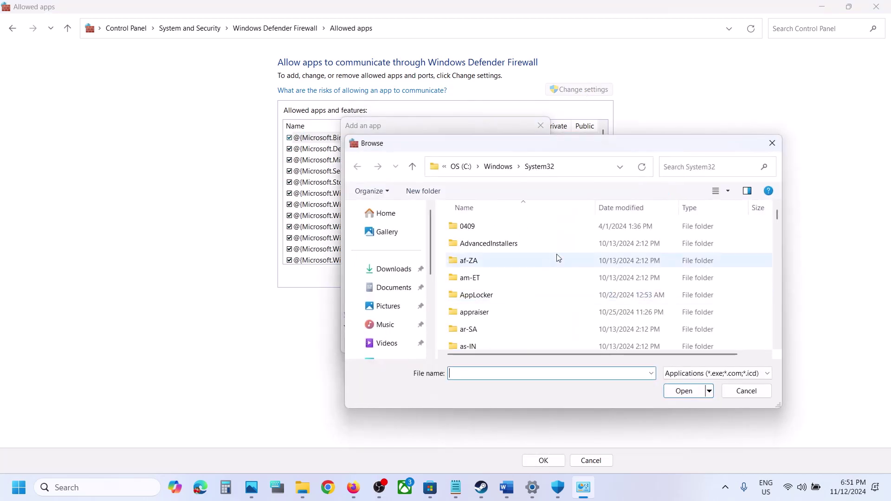
# Navigate the browser to C:\Program Files (x86)\Steam\steamapps\common\Farming Simulator 25
pyautogui.scroll(-2, 385, 321)
pyautogui.scroll(-2, 385, 325)
pyautogui.click(385, 322)
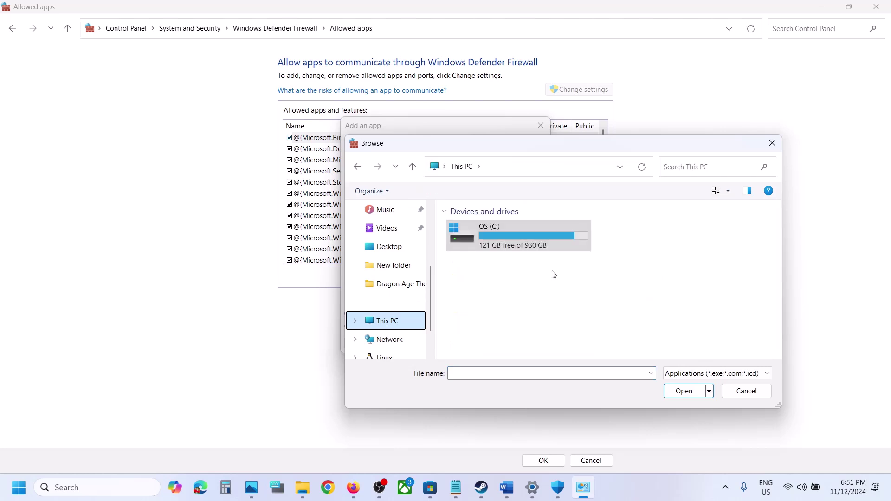
pyautogui.doubleClick(533, 250)
pyautogui.scroll(-3, 534, 253)
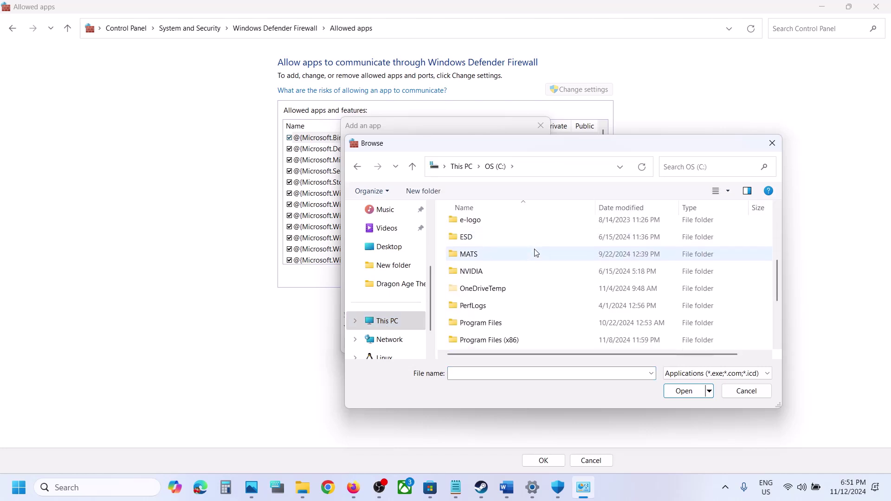
pyautogui.doubleClick(493, 340)
pyautogui.scroll(-5, 503, 291)
pyautogui.scroll(-4, 503, 288)
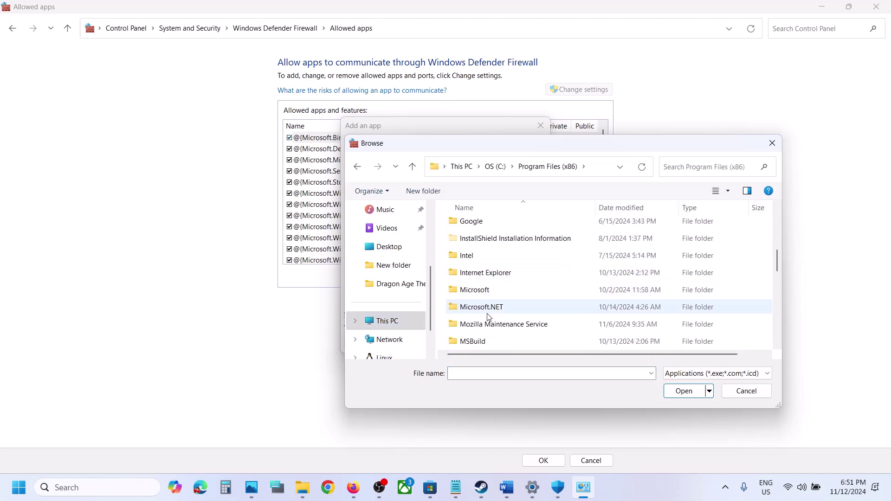
pyautogui.scroll(-2, 492, 315)
pyautogui.doubleClick(480, 299)
pyautogui.scroll(-5, 482, 292)
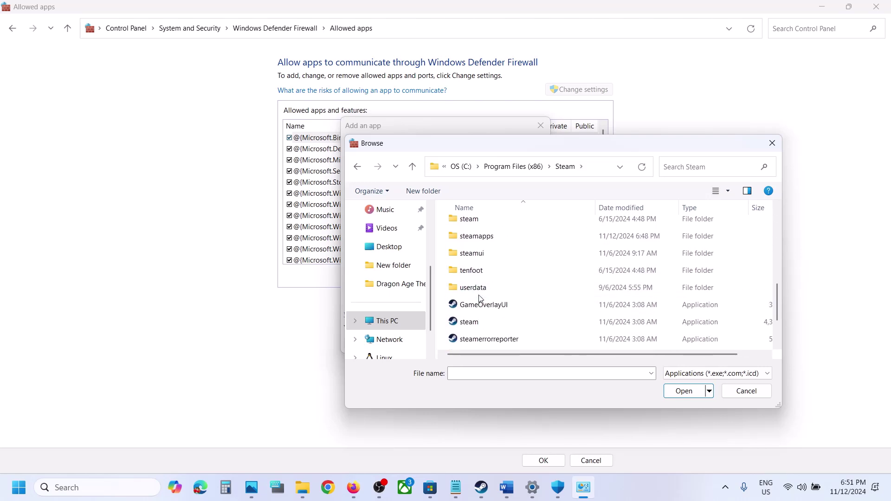
pyautogui.doubleClick(488, 235)
pyautogui.doubleClick(485, 228)
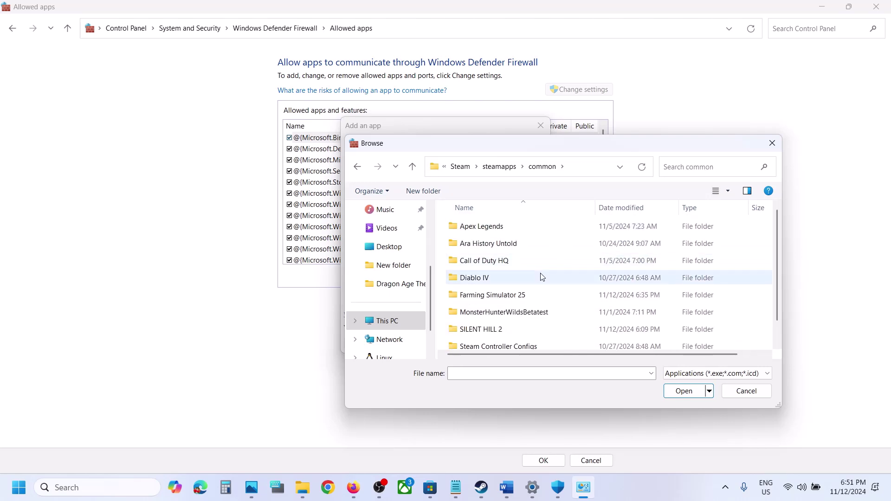
pyautogui.scroll(-1, 541, 276)
pyautogui.doubleClick(520, 275)
# Try adding FarmingSimulator2025 (GIANTS Launcher) and dismiss the already-in-exceptions error
pyautogui.scroll(-2, 522, 278)
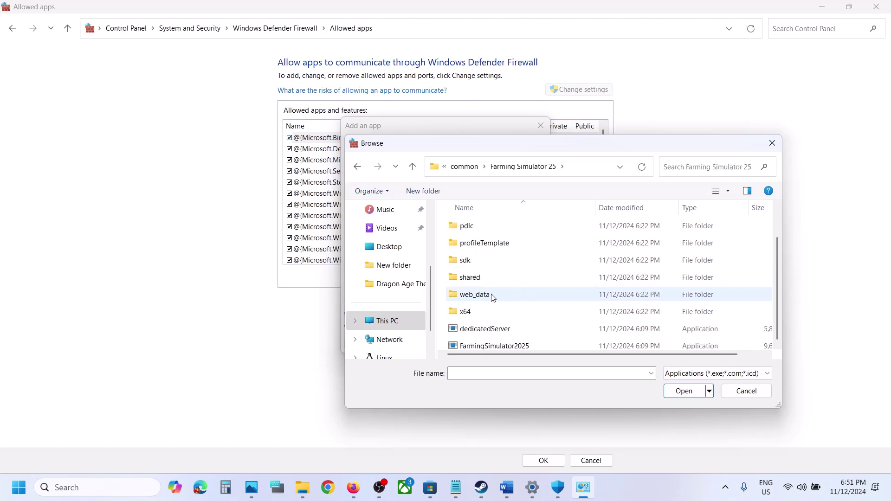
pyautogui.click(502, 342)
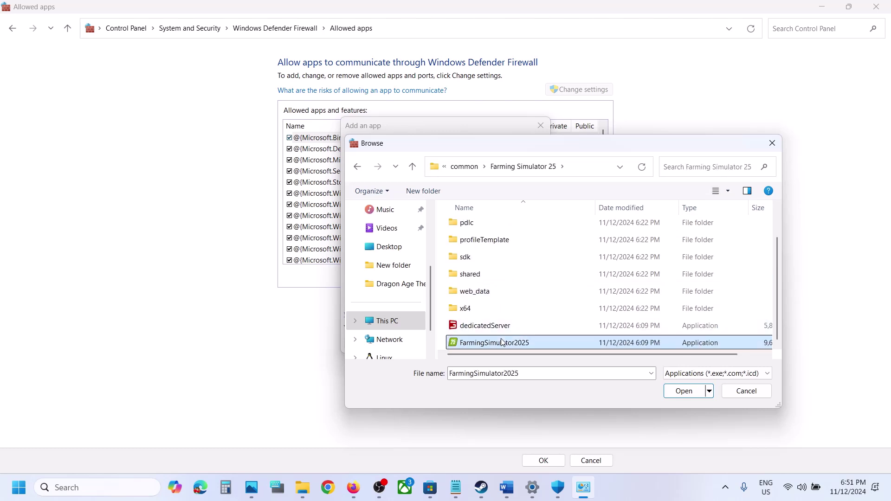
pyautogui.click(681, 398)
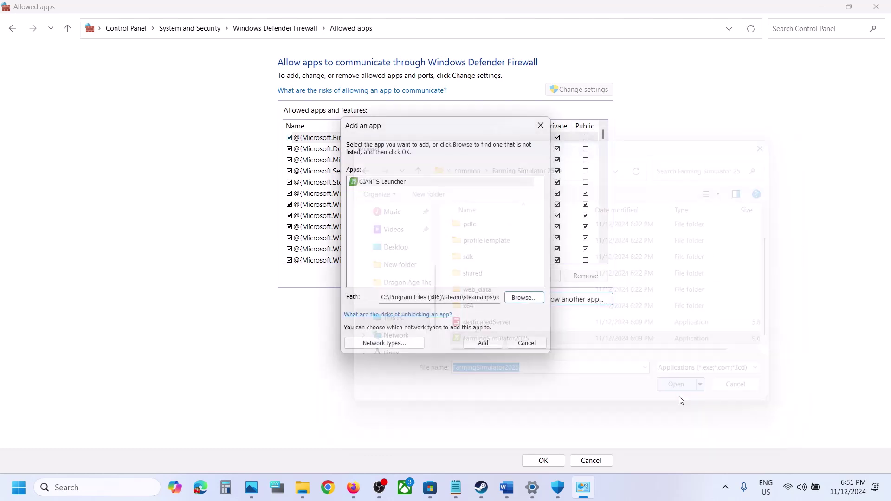
pyautogui.click(486, 348)
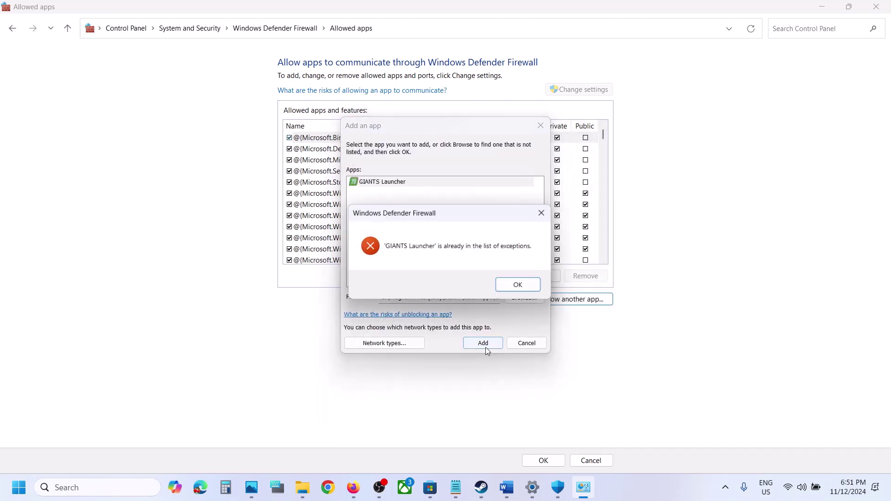
pyautogui.click(510, 291)
# Add x64\FarmingSimulator2025Game as GIANTS Engine 10.0.0, save, and close Firewall and Windows Security
pyautogui.click(525, 298)
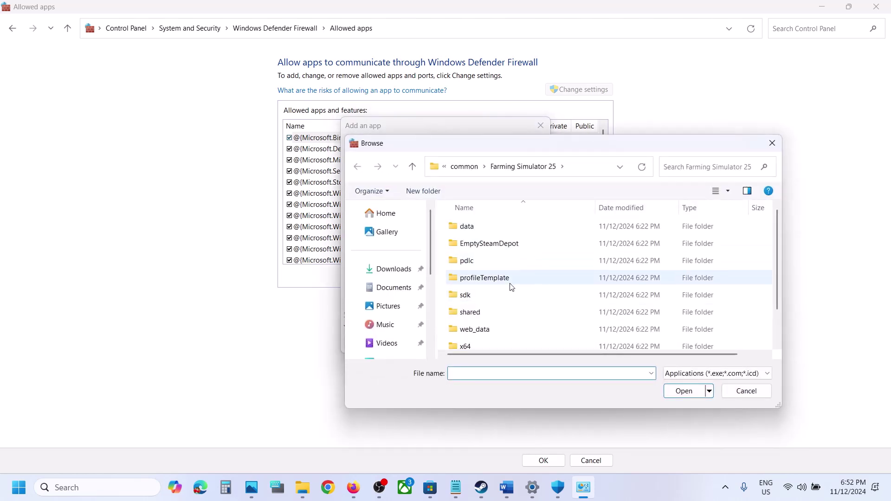
pyautogui.scroll(-2, 509, 288)
pyautogui.doubleClick(466, 309)
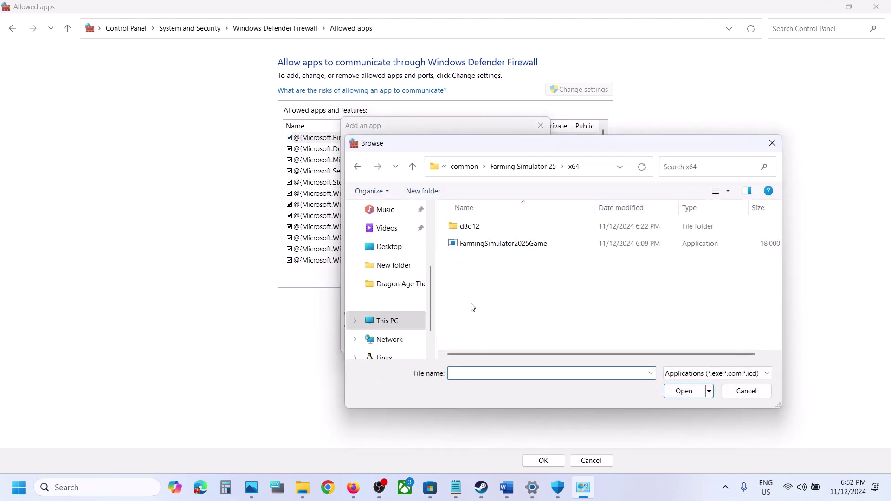
pyautogui.click(488, 244)
pyautogui.click(685, 392)
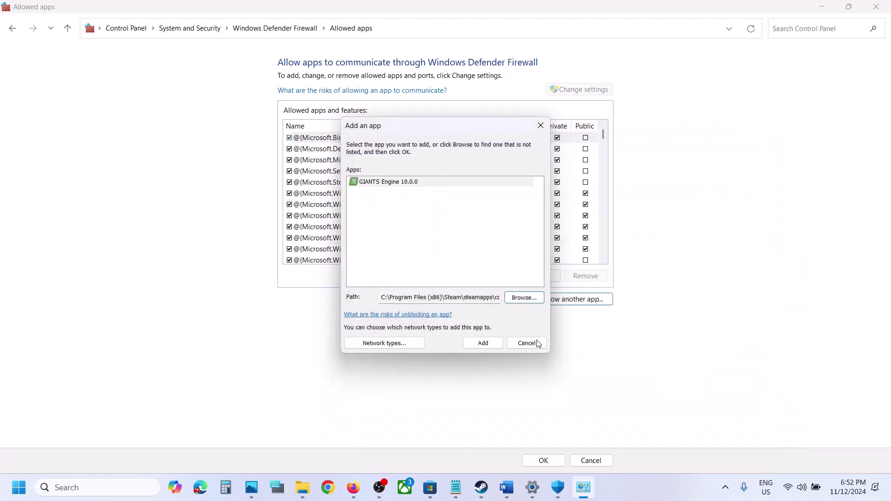
pyautogui.click(483, 343)
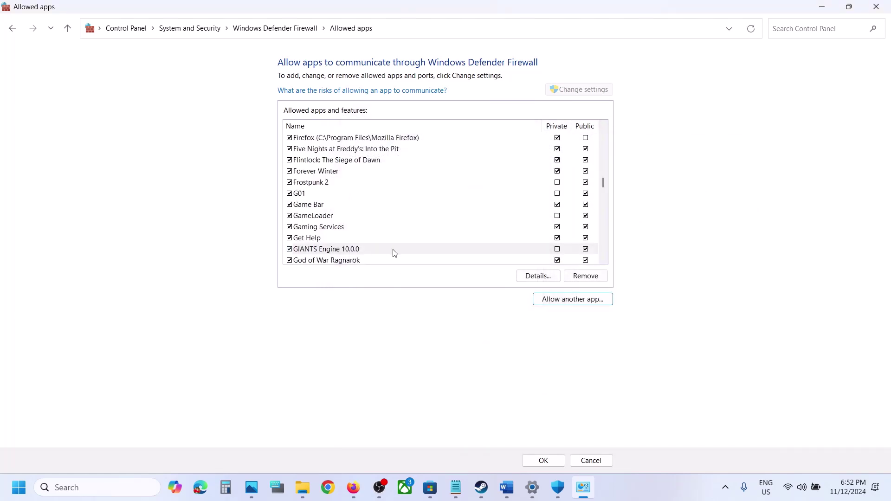
pyautogui.click(544, 461)
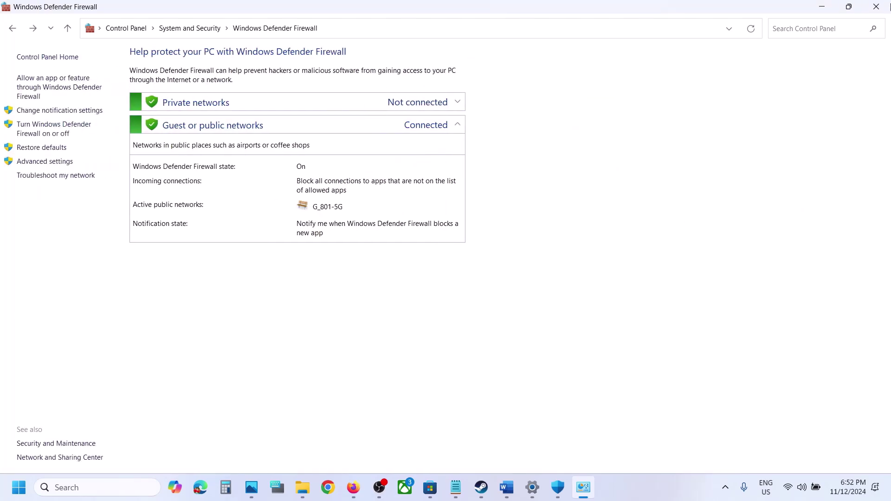
pyautogui.click(870, 8)
pyautogui.click(876, 9)
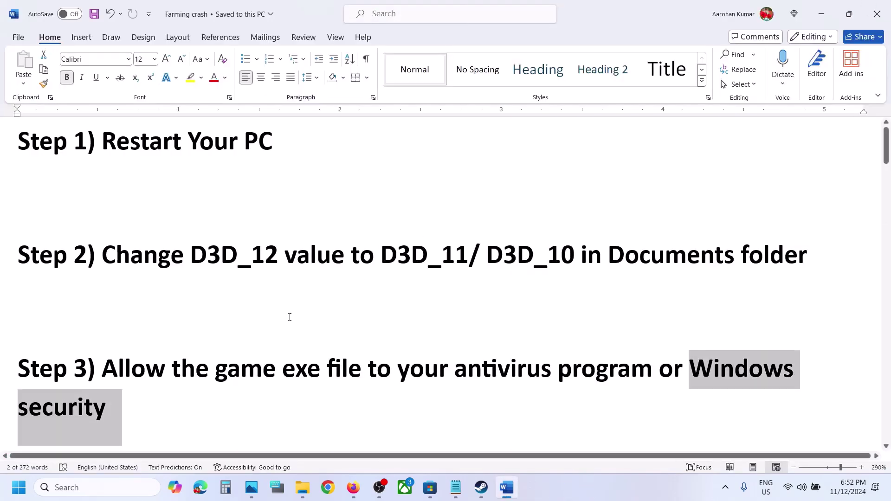
# Scroll to Step 4 in the Word guide and highlight 'game.xml' and 'create a backup first'
pyautogui.scroll(-4, 290, 317)
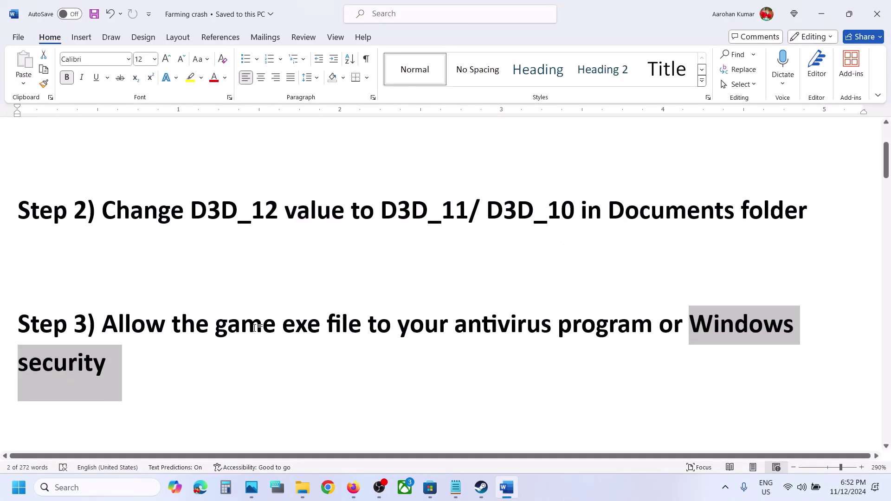
pyautogui.scroll(2, 159, 313)
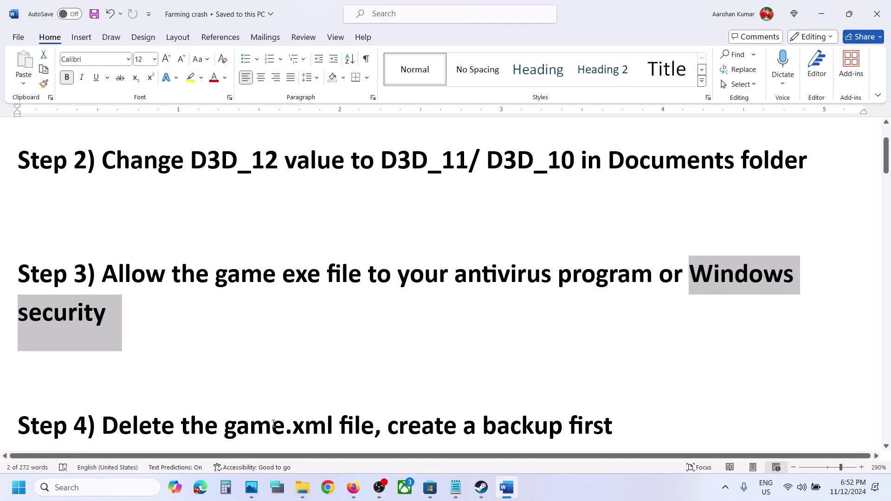
pyautogui.scroll(-1, 232, 411)
pyautogui.moveTo(246, 411); pyautogui.dragTo(374, 412)
pyautogui.moveTo(602, 408); pyautogui.dragTo(614, 409)
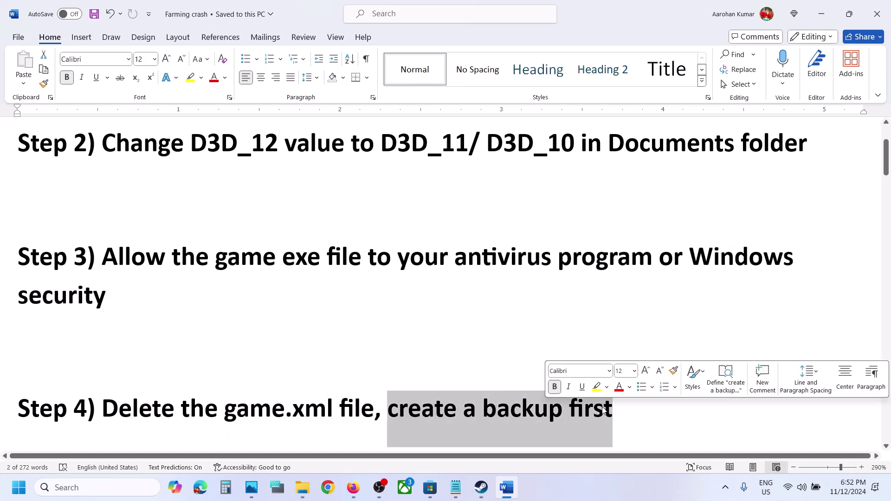
pyautogui.moveTo(303, 487)
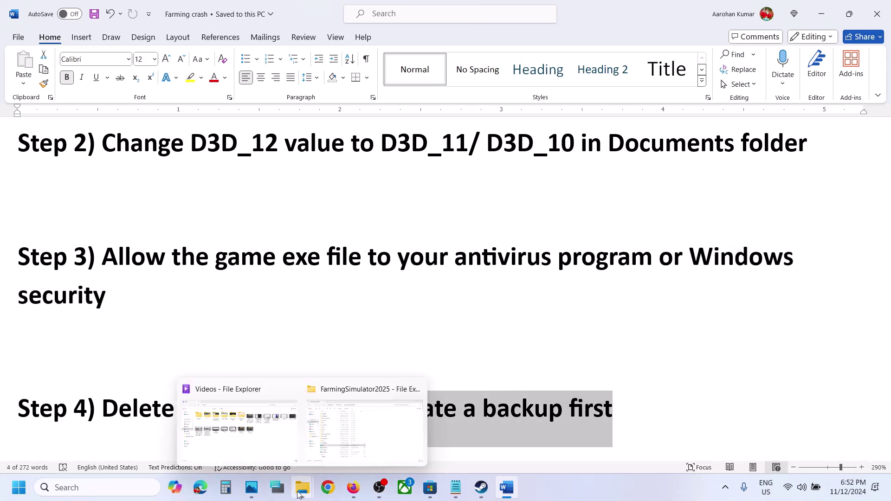
pyautogui.click(359, 451)
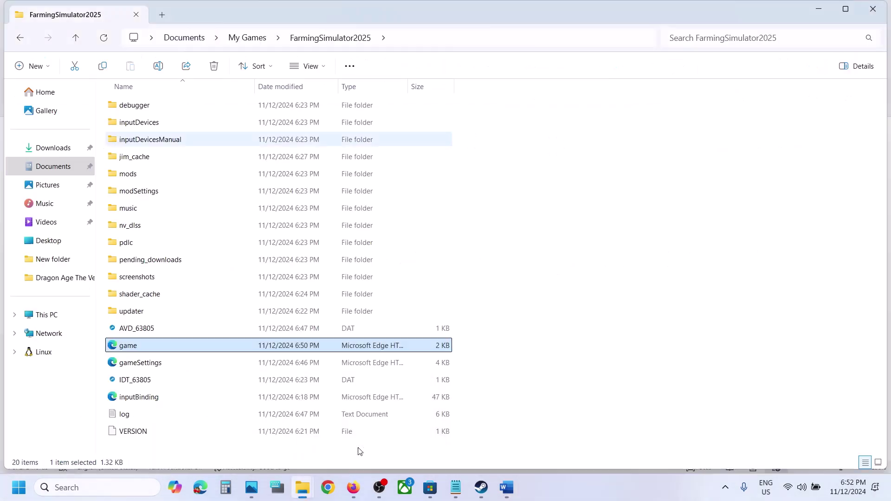
# Back up the game file from Documents\My Games\FarmingSimulator2025 to the desktop
pyautogui.click(50, 166)
pyautogui.doubleClick(200, 129)
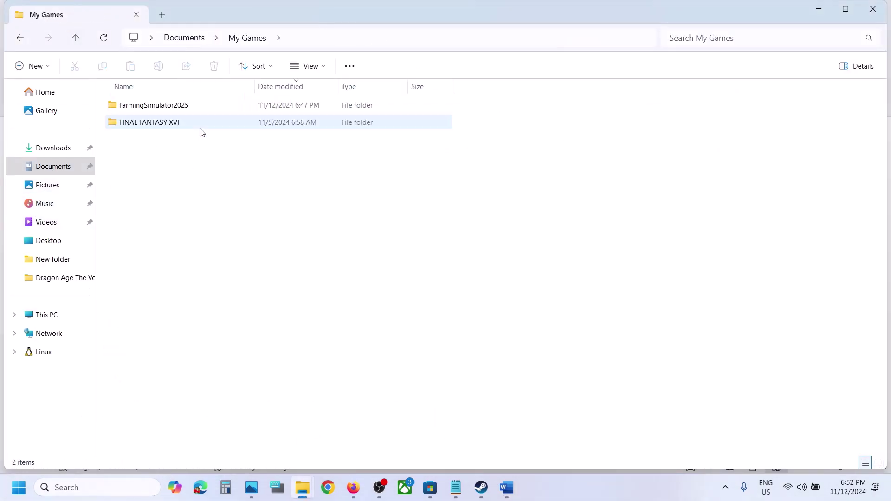
pyautogui.doubleClick(159, 110)
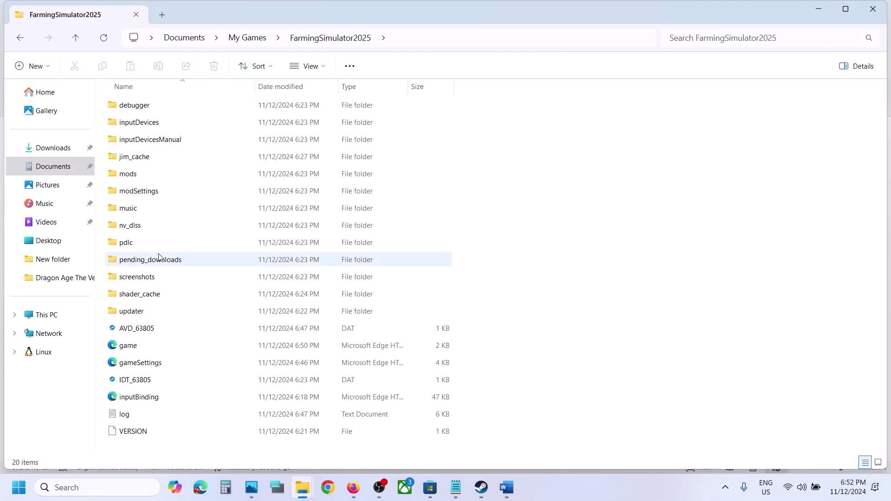
pyautogui.click(120, 347)
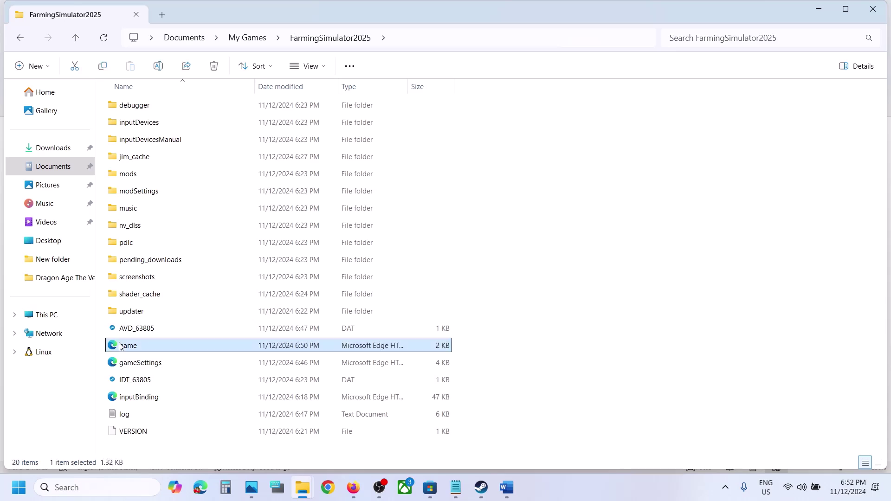
pyautogui.rightClick(149, 346)
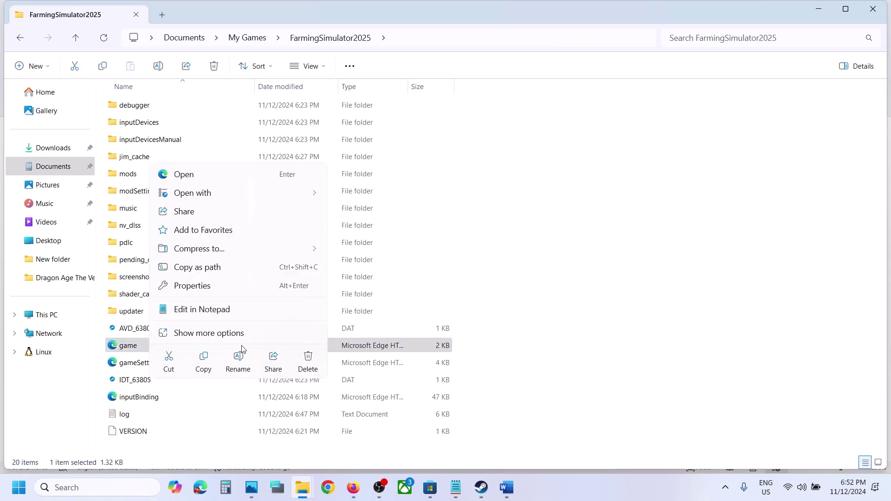
pyautogui.click(204, 361)
pyautogui.press('super+d')
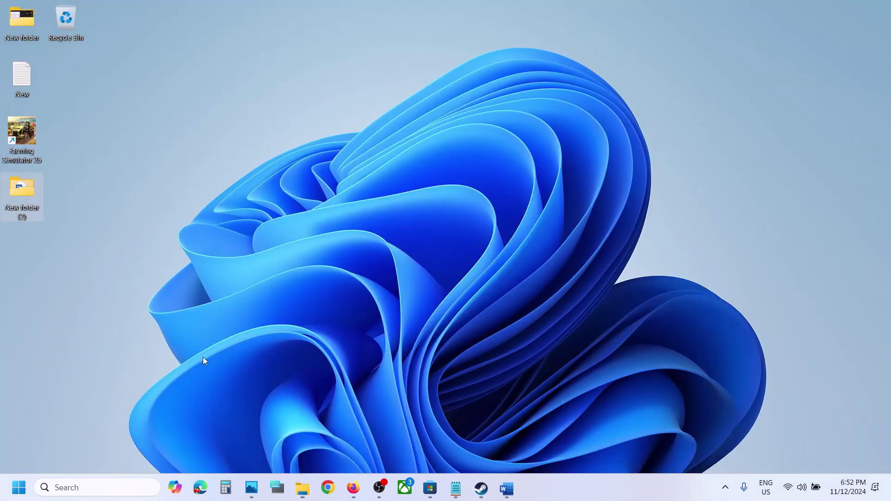
pyautogui.click(177, 194)
pyautogui.hotkey('ctrl', 'v')
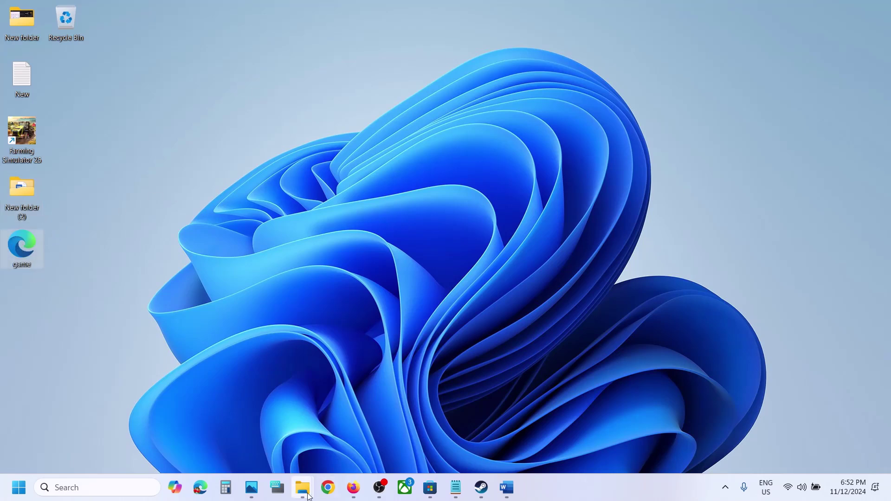
# Delete the game file from the FarmingSimulator2025 folder and close Explorer
pyautogui.moveTo(302, 487)
pyautogui.click(354, 446)
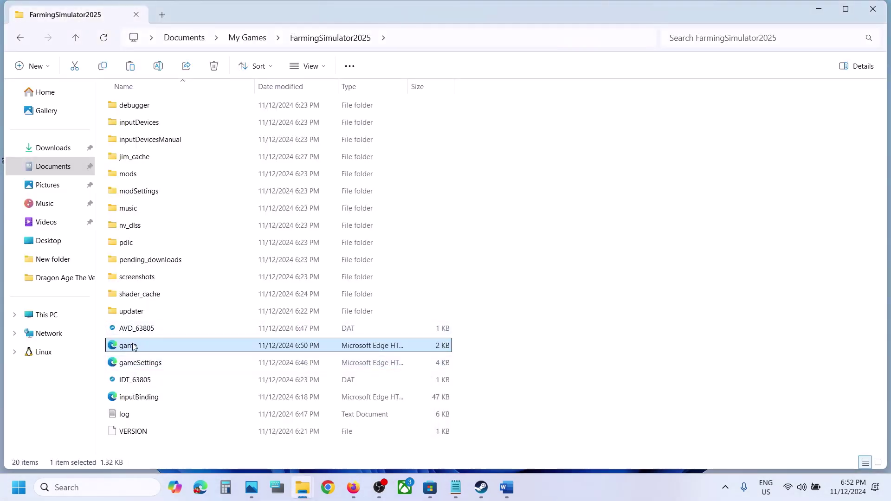
pyautogui.rightClick(133, 348)
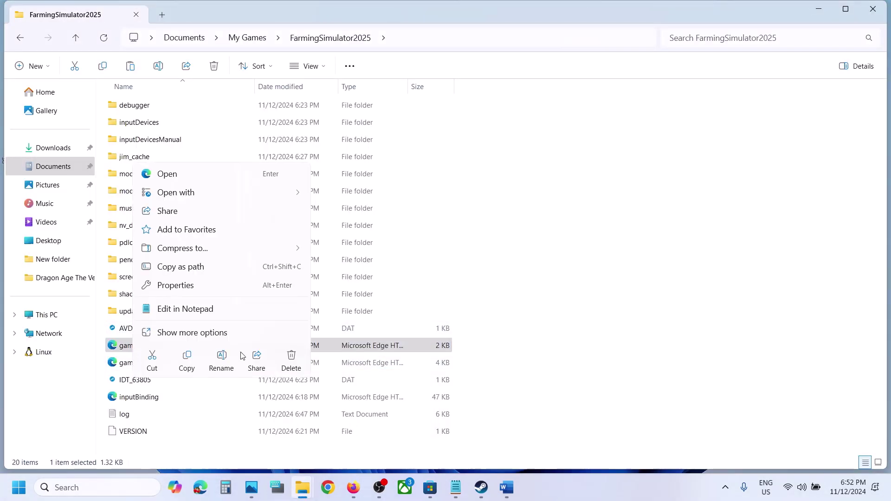
pyautogui.click(291, 361)
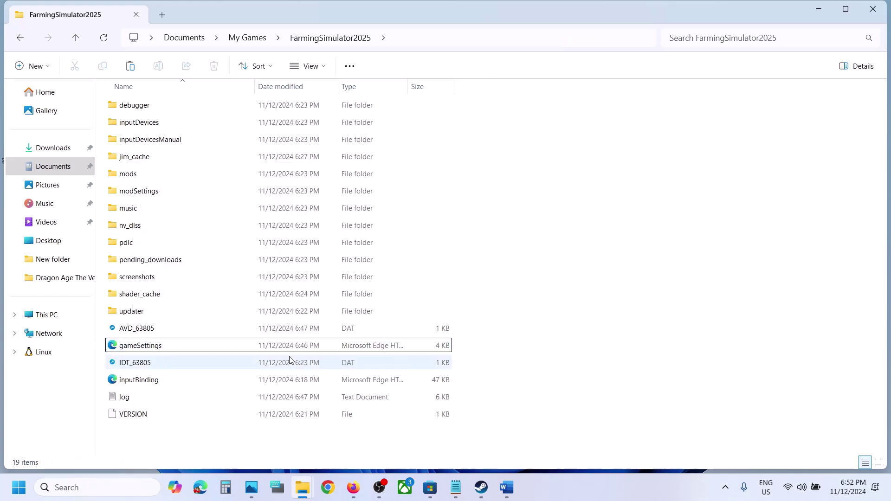
pyautogui.click(873, 9)
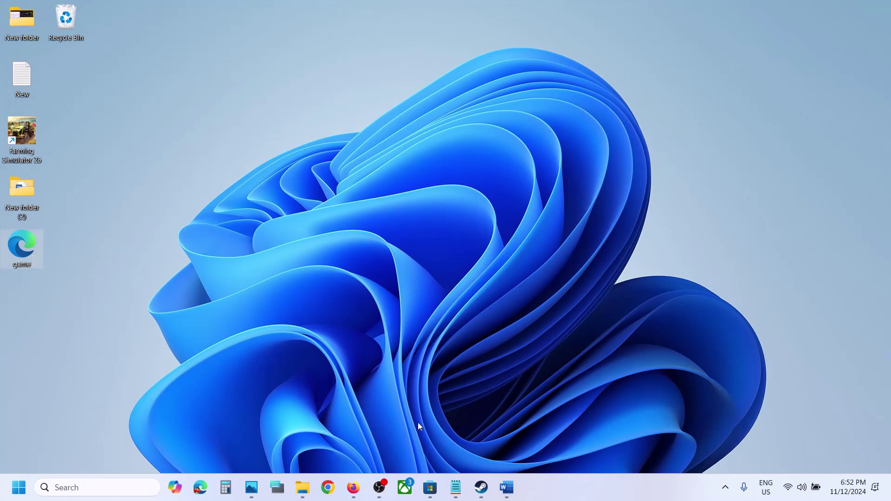
# Back in the Word crash guide, highlight 'Shader_Cache Folder in Documents' in Step 5
pyautogui.click(481, 487)
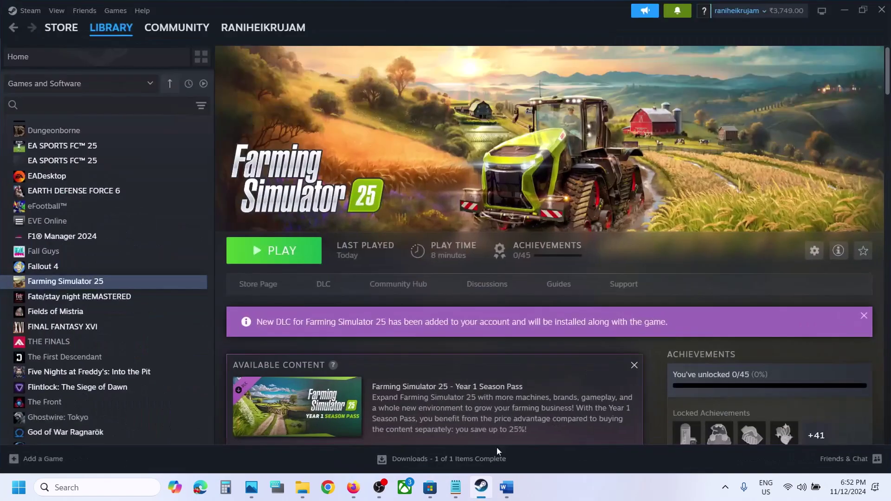
pyautogui.click(507, 487)
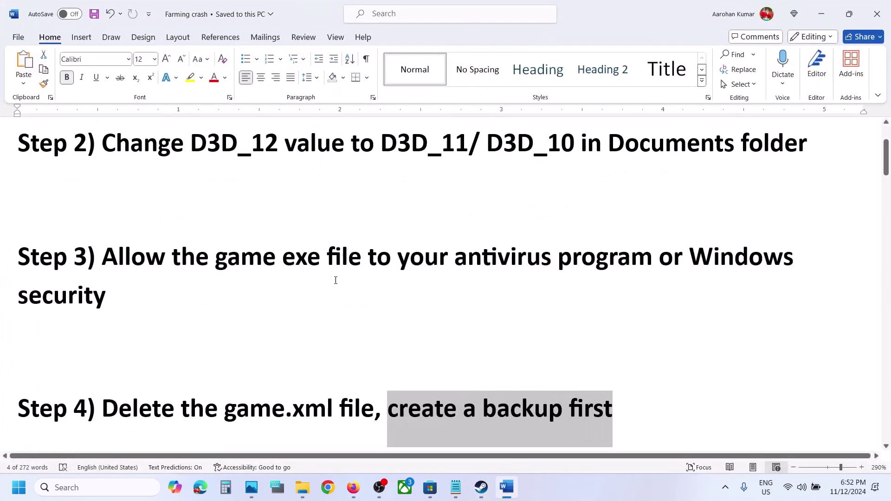
pyautogui.scroll(-4, 335, 281)
pyautogui.scroll(1, 334, 281)
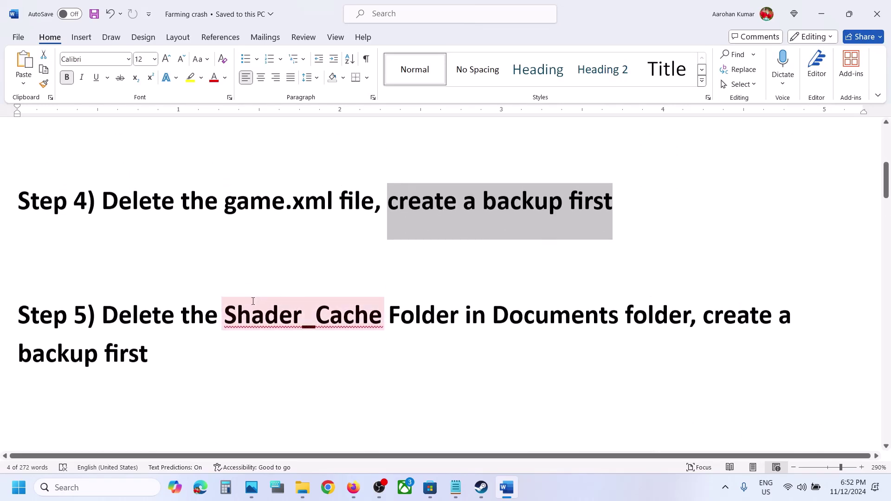
pyautogui.moveTo(230, 316); pyautogui.dragTo(623, 317)
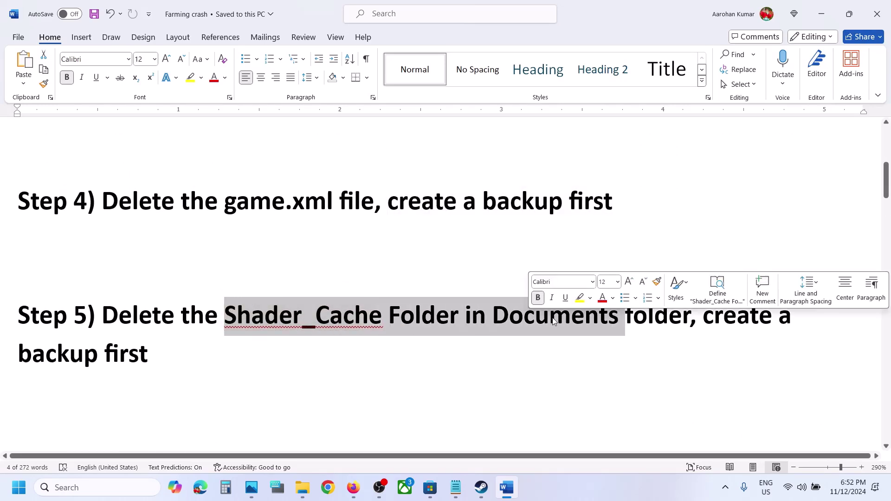
# Open Documents\My Games\FarmingSimulator2025 and paste a copy of shader_cache onto the desktop
pyautogui.rightClick(303, 488)
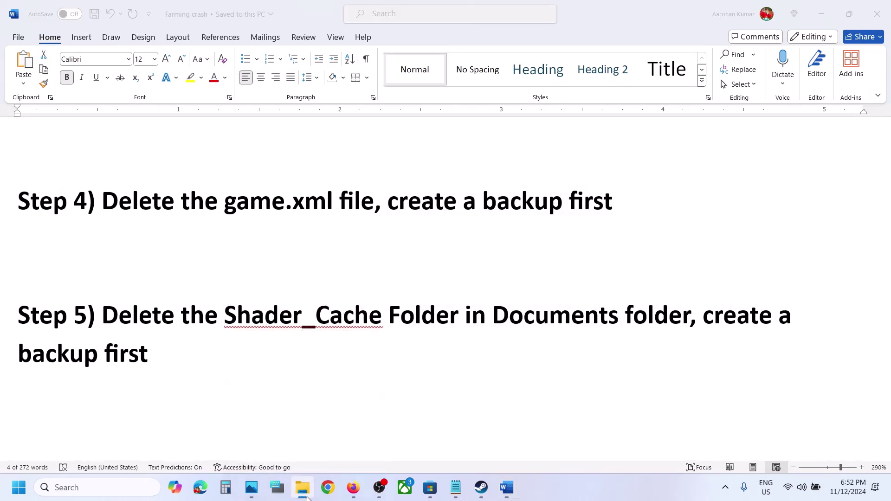
pyautogui.click(263, 422)
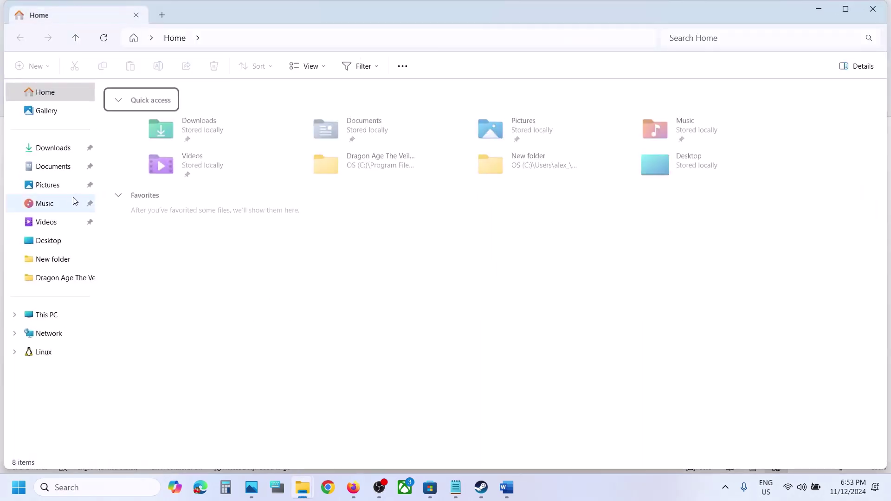
pyautogui.click(56, 175)
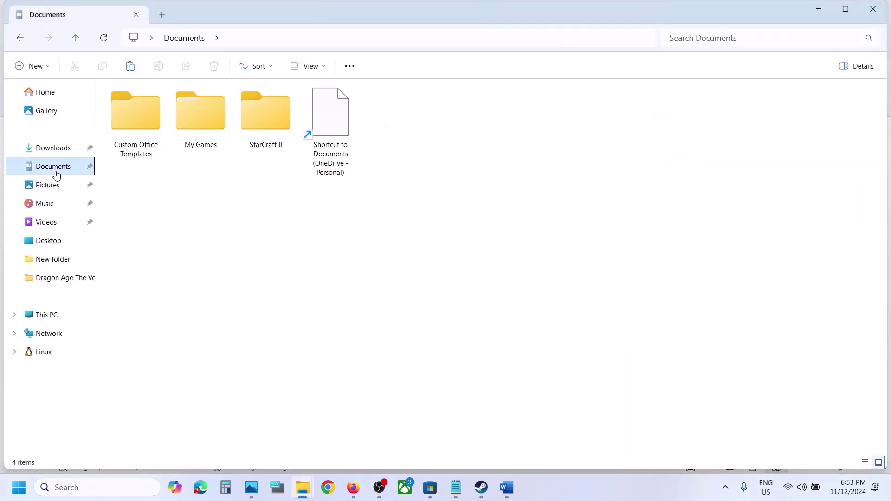
pyautogui.doubleClick(213, 118)
pyautogui.doubleClick(179, 104)
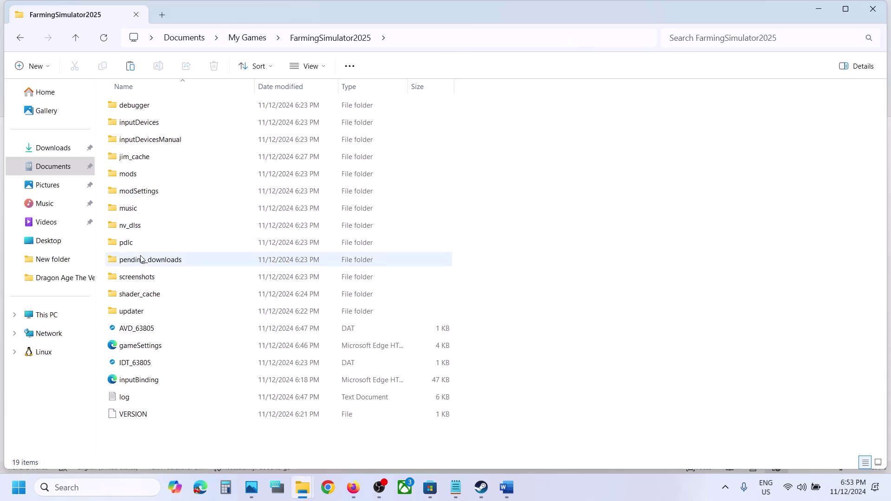
pyautogui.click(133, 296)
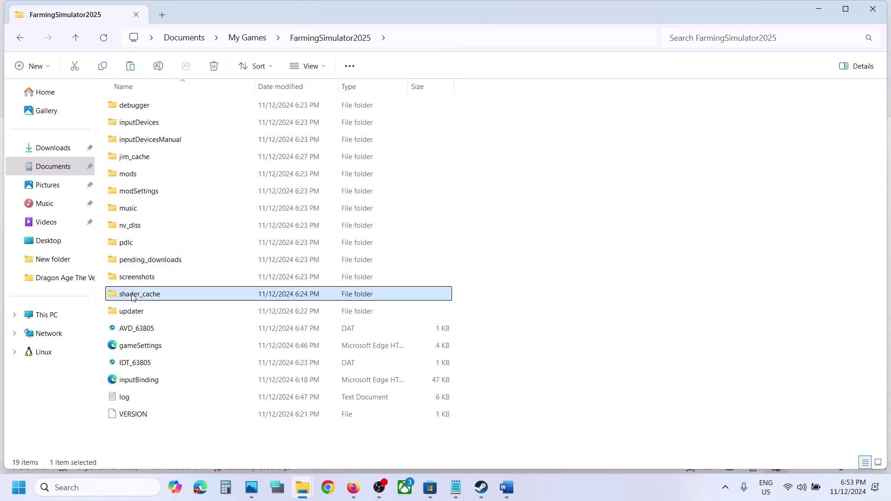
pyautogui.rightClick(163, 296)
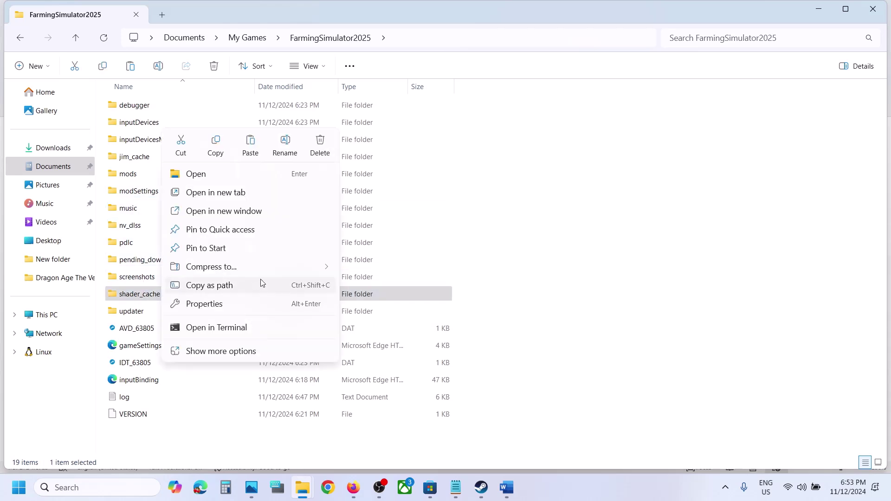
pyautogui.click(218, 149)
pyautogui.press('super+d')
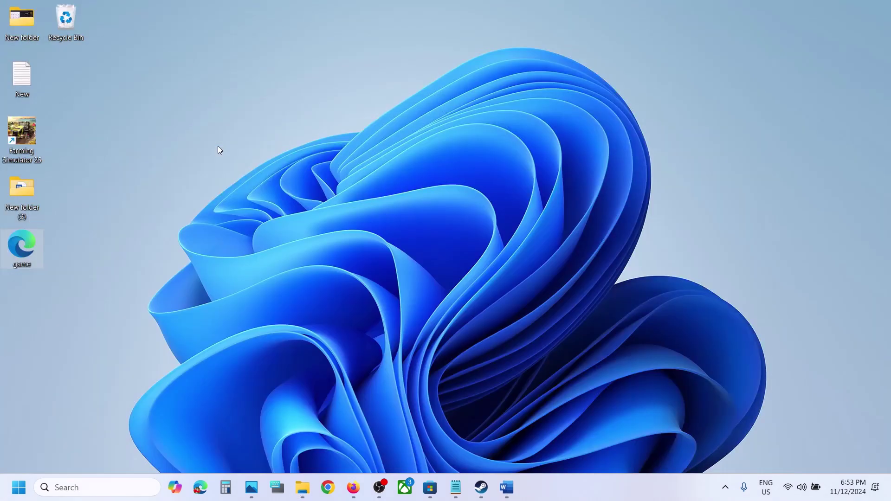
pyautogui.hotkey('ctrl', 'v')
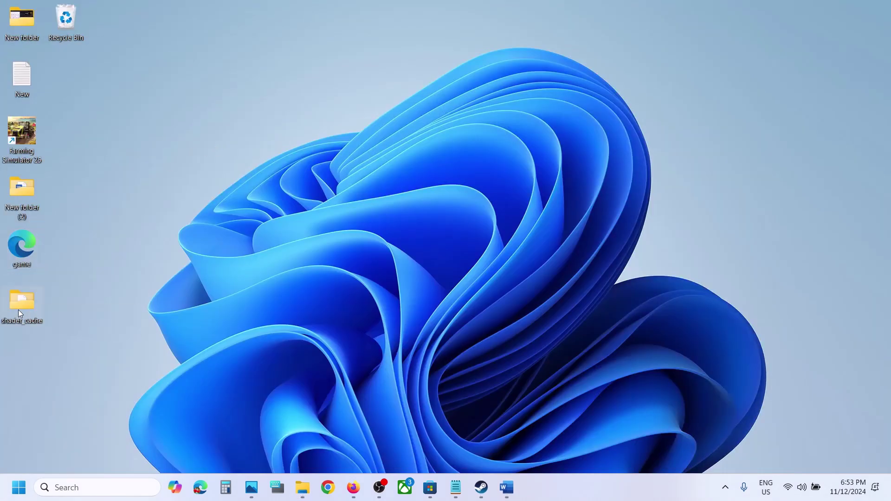
# Inspect the two files inside shader_cache, then delete the shader_cache folder
pyautogui.moveTo(302, 488)
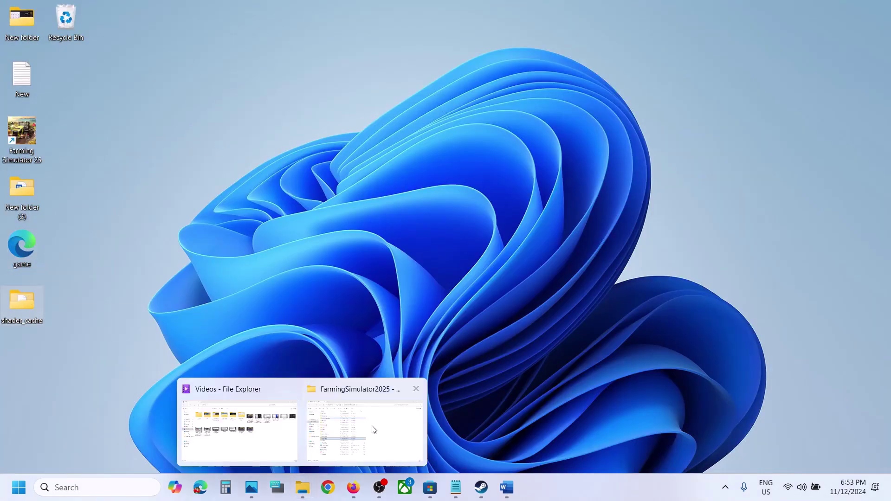
pyautogui.click(372, 428)
pyautogui.rightClick(140, 297)
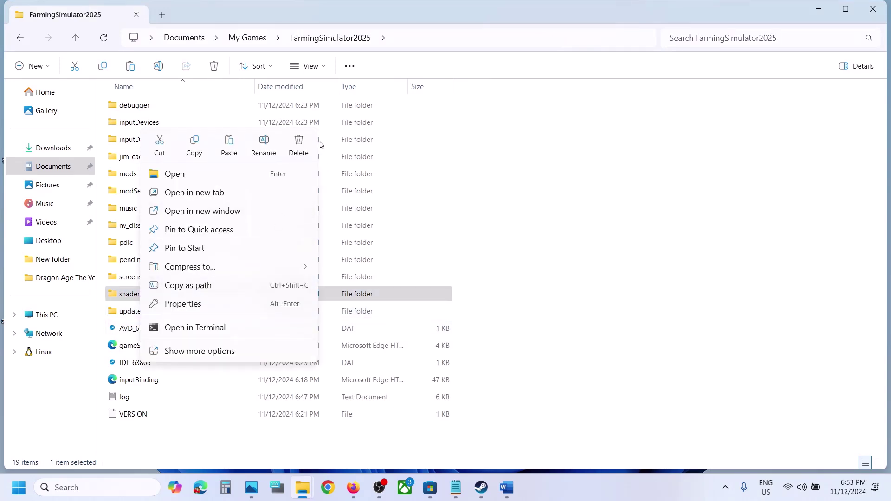
pyautogui.click(134, 295)
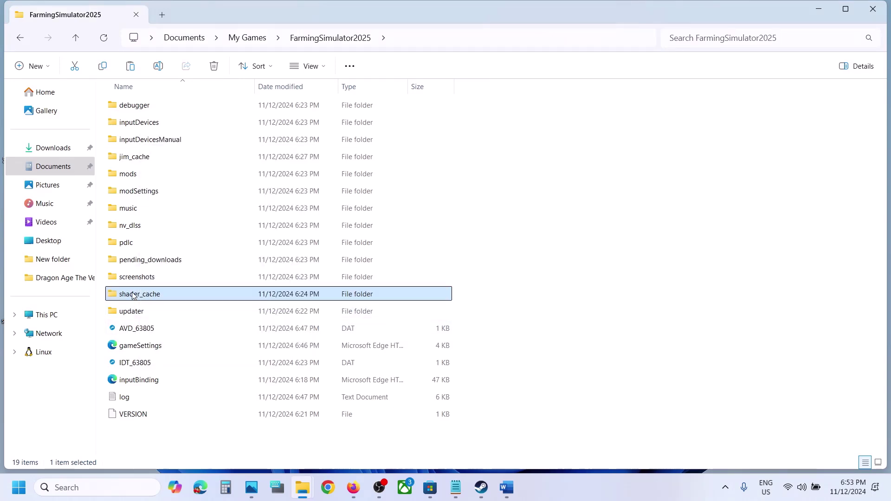
pyautogui.doubleClick(135, 296)
pyautogui.moveTo(387, 242); pyautogui.dragTo(234, 99)
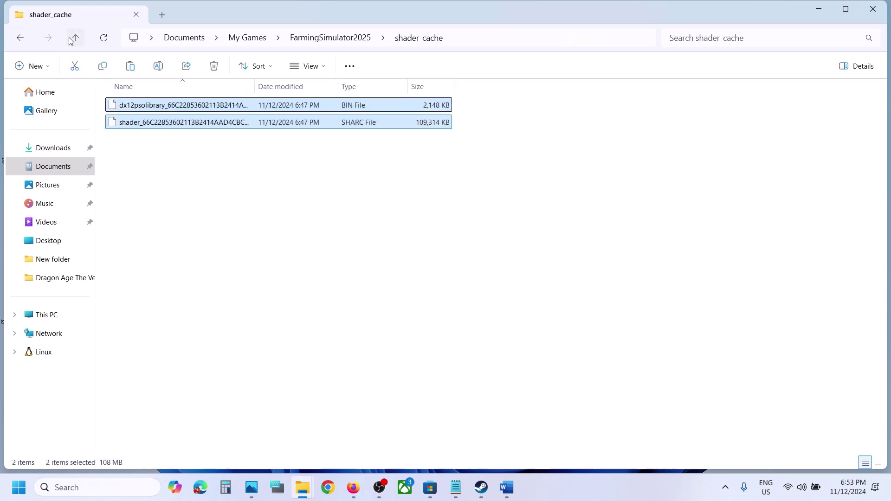
pyautogui.click(75, 38)
pyautogui.rightClick(157, 297)
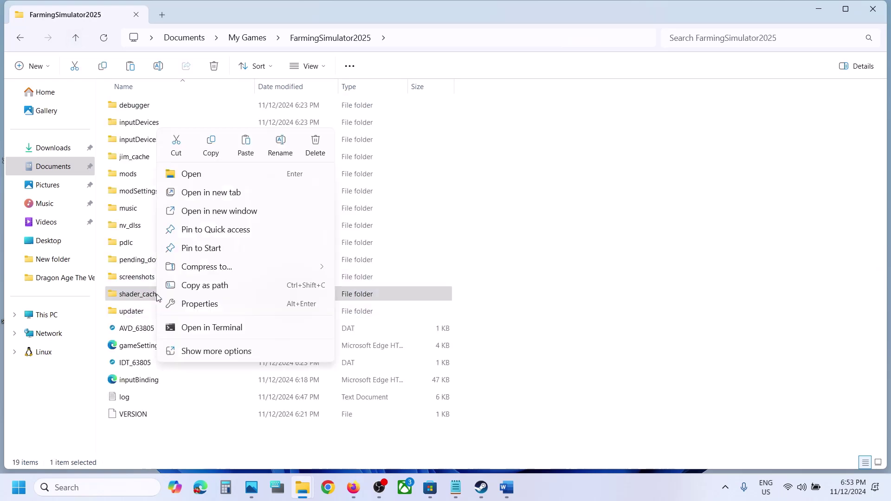
pyautogui.click(316, 145)
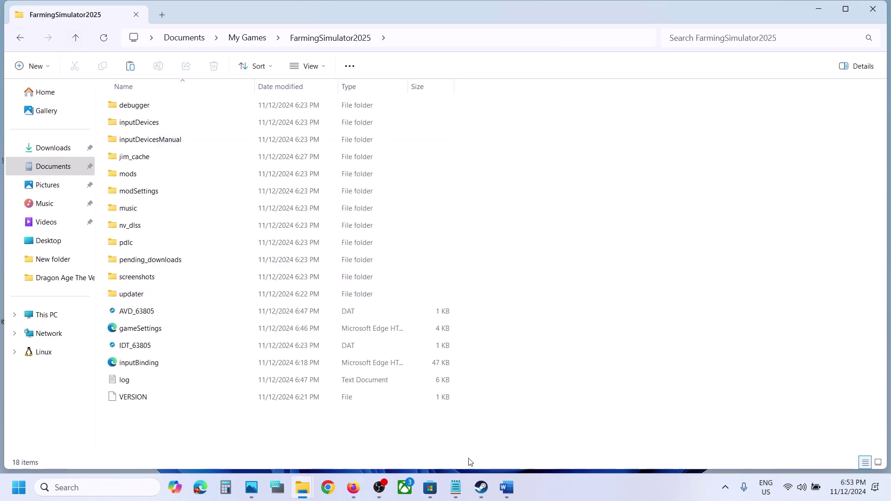
pyautogui.click(502, 495)
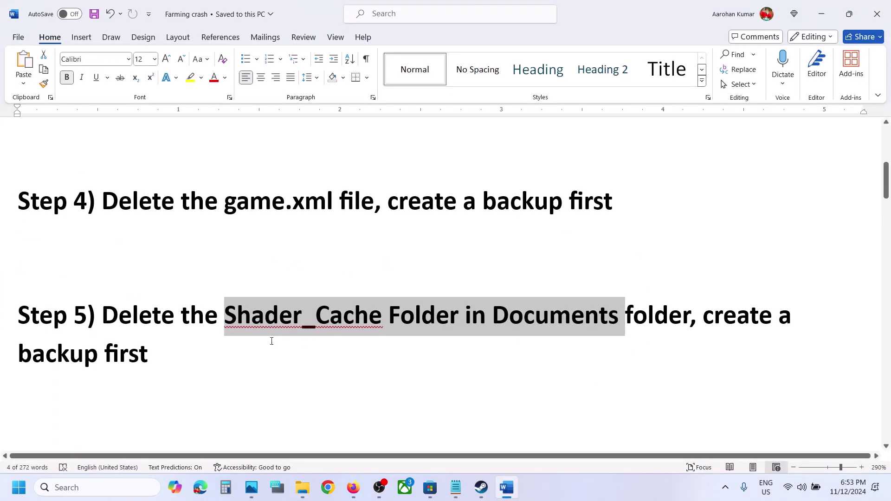
# Copy the shader_cache backup on the desktop and return to the FarmingSimulator2025 window
pyautogui.press('super+d')
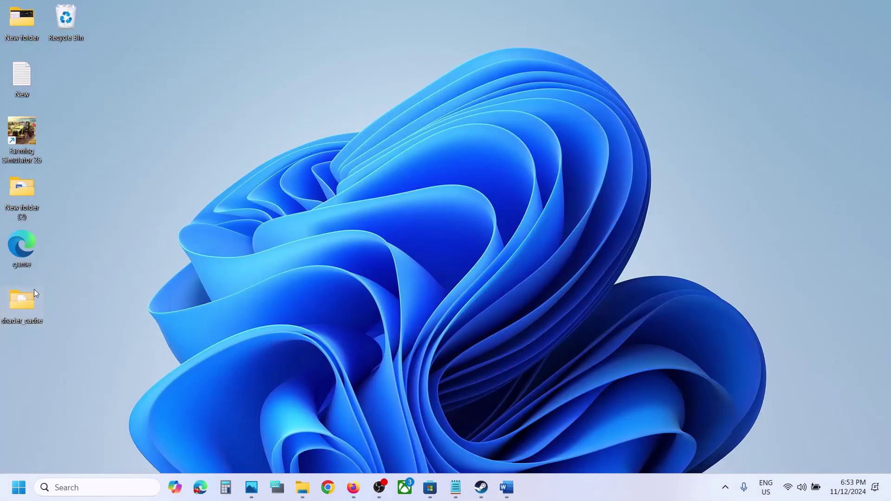
pyautogui.rightClick(26, 302)
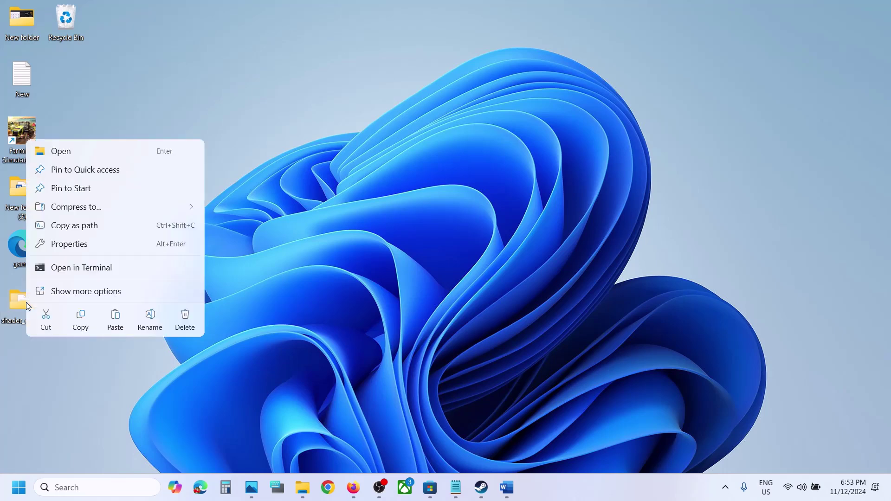
pyautogui.click(80, 320)
pyautogui.moveTo(300, 497)
pyautogui.click(360, 436)
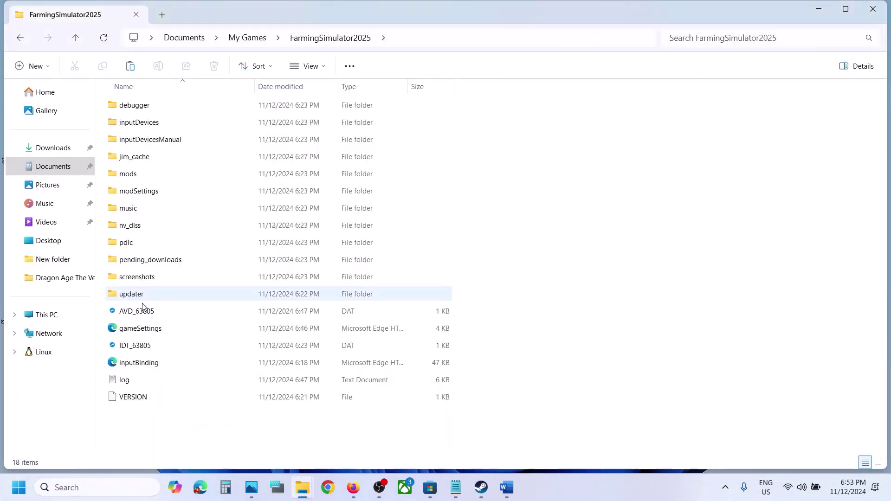
# Highlight Step 6's game-folder deletion instruction and its game progress warning in the guide
pyautogui.click(506, 497)
pyautogui.scroll(-4, 241, 310)
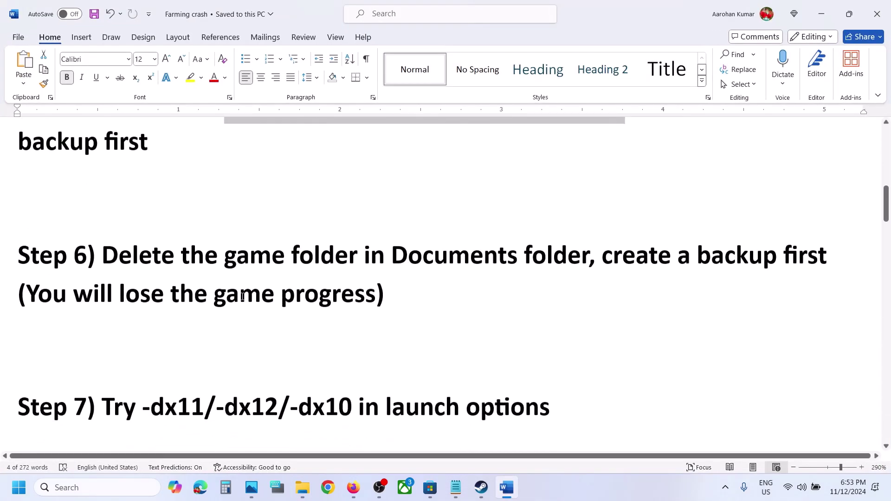
pyautogui.scroll(3, 242, 310)
pyautogui.scroll(-1, 138, 364)
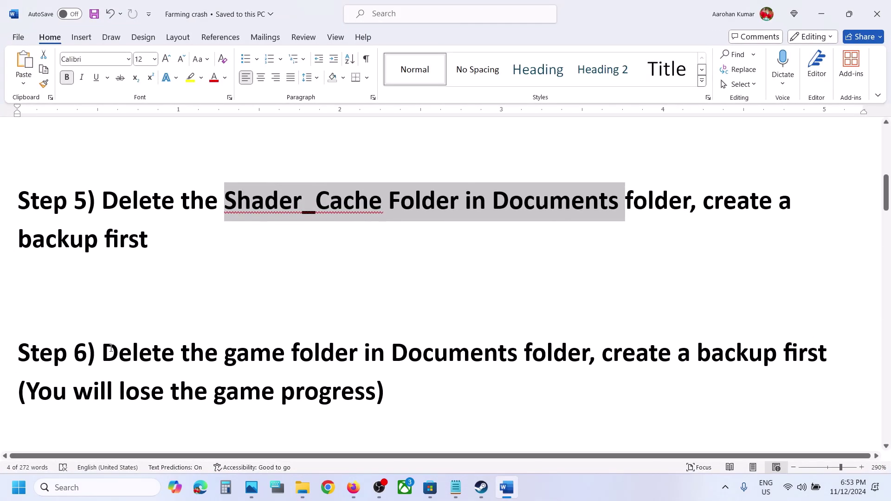
pyautogui.moveTo(112, 349); pyautogui.dragTo(577, 364)
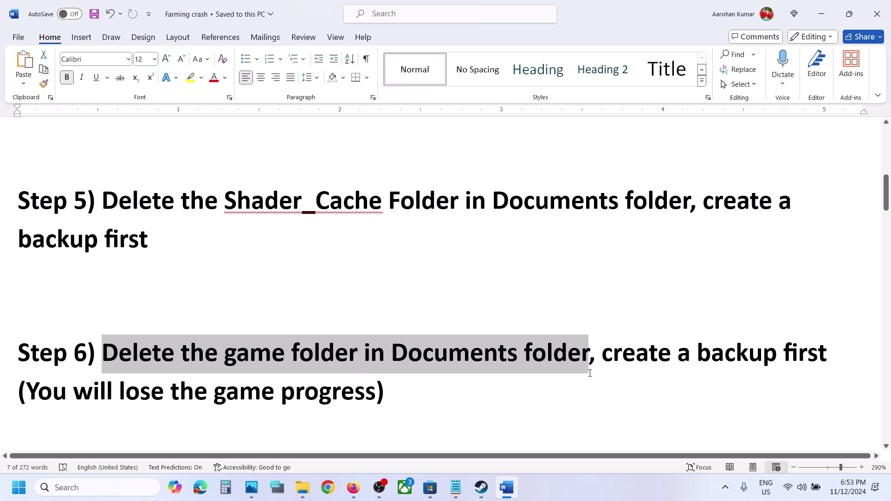
pyautogui.moveTo(605, 353); pyautogui.dragTo(178, 408)
pyautogui.click(173, 413)
pyautogui.moveTo(35, 390); pyautogui.dragTo(412, 406)
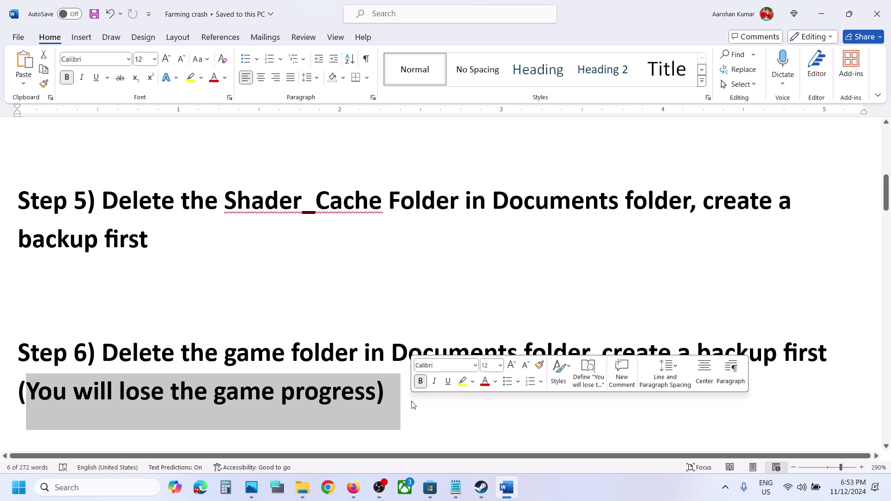
pyautogui.moveTo(303, 487)
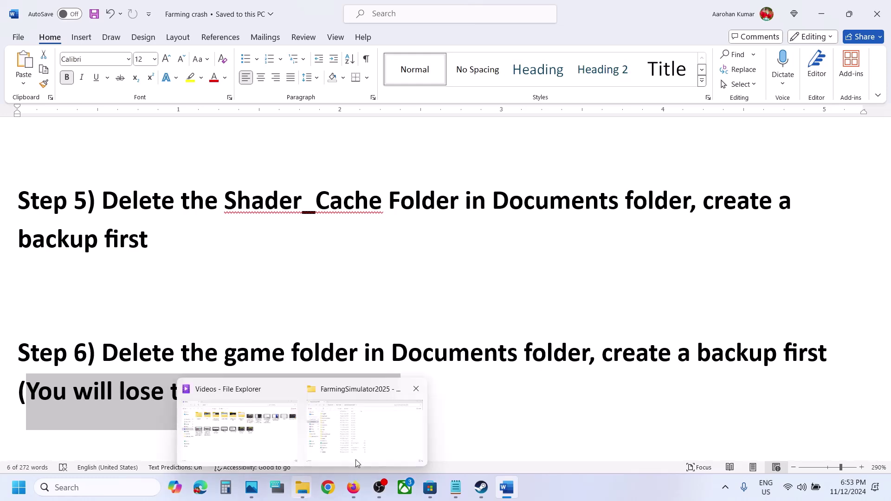
pyautogui.click(367, 434)
# Back up the FarmingSimulator2025 folder from Documents\My Games to the desktop
pyautogui.click(51, 167)
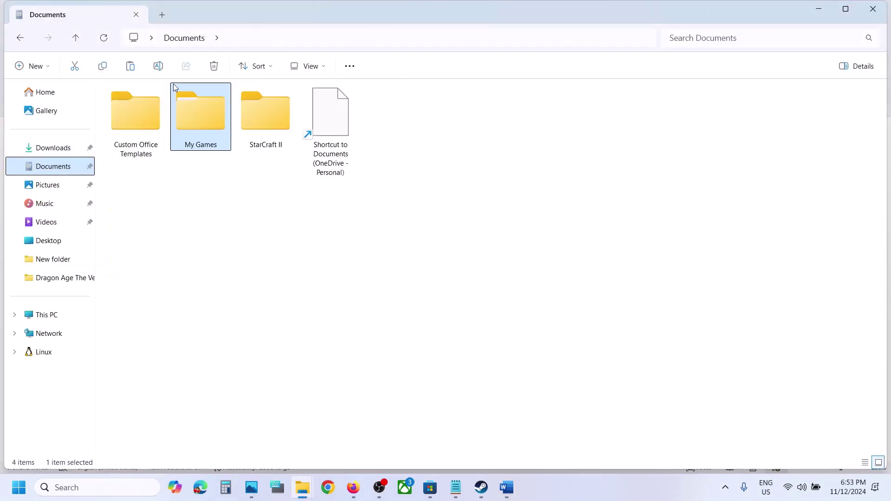
pyautogui.doubleClick(189, 109)
pyautogui.click(163, 107)
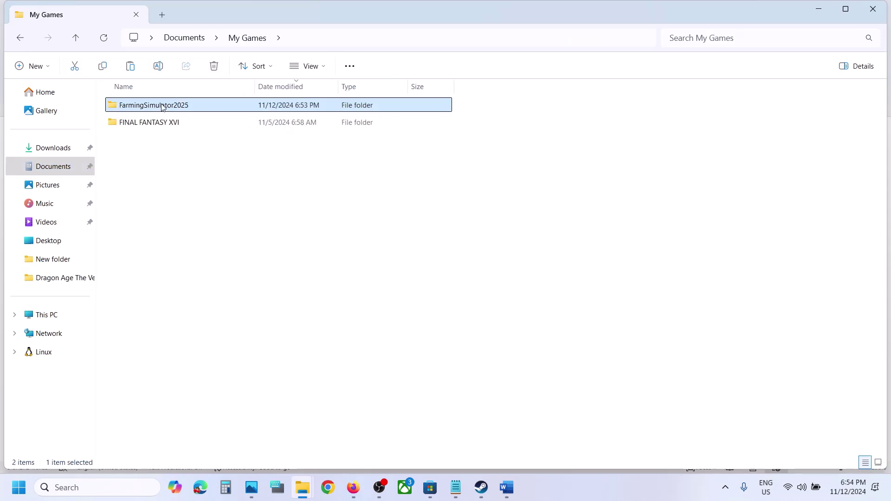
pyautogui.rightClick(162, 106)
pyautogui.click(216, 126)
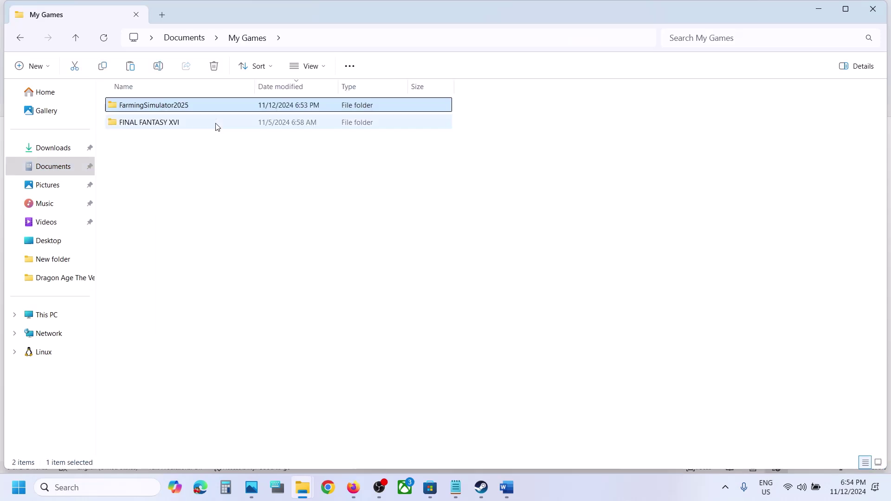
pyautogui.press('super+d')
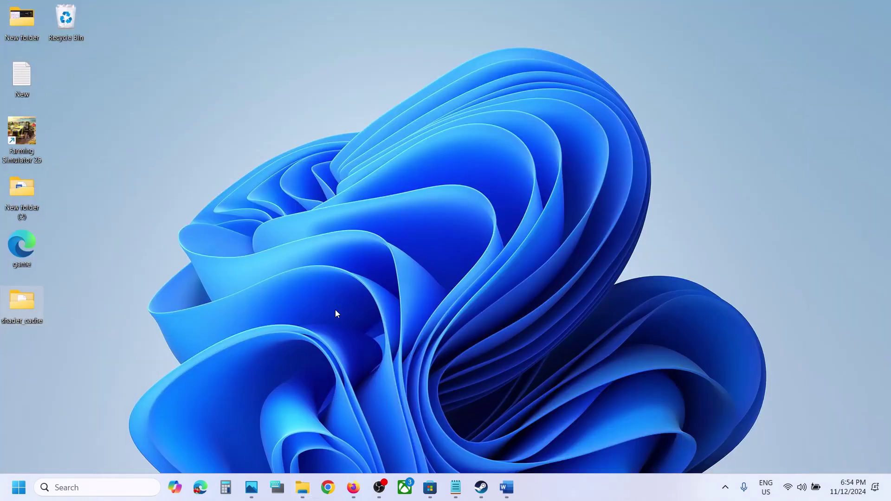
pyautogui.hotkey('ctrl', 'v')
pyautogui.click(20, 352)
# Delete FarmingSimulator2025 from My Games, leaving only FINAL FANTASY XVI
pyautogui.moveTo(303, 487)
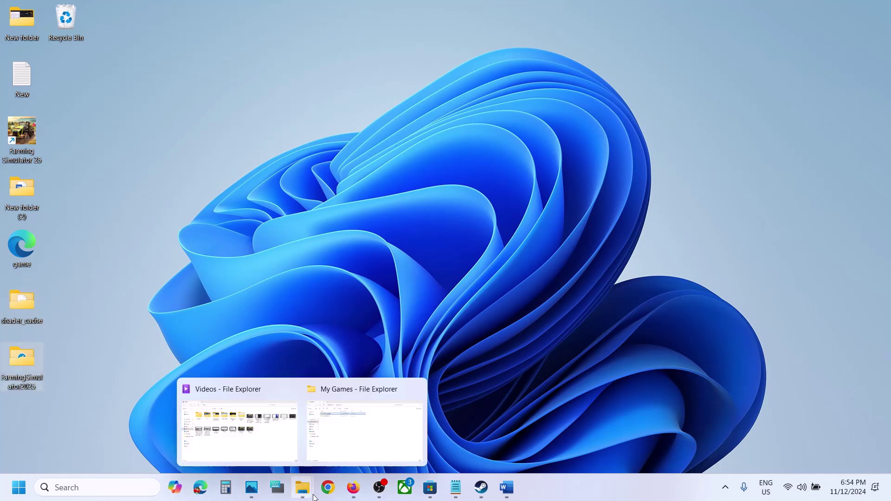
pyautogui.click(354, 419)
pyautogui.rightClick(185, 106)
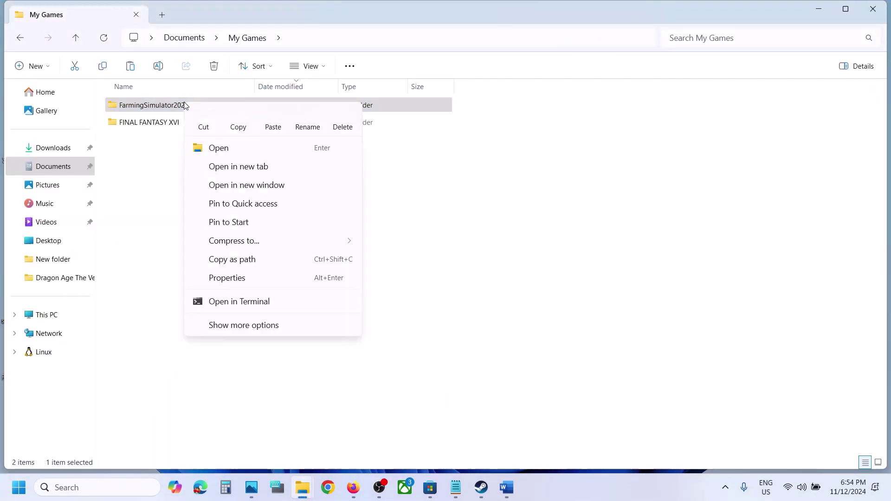
pyautogui.click(343, 120)
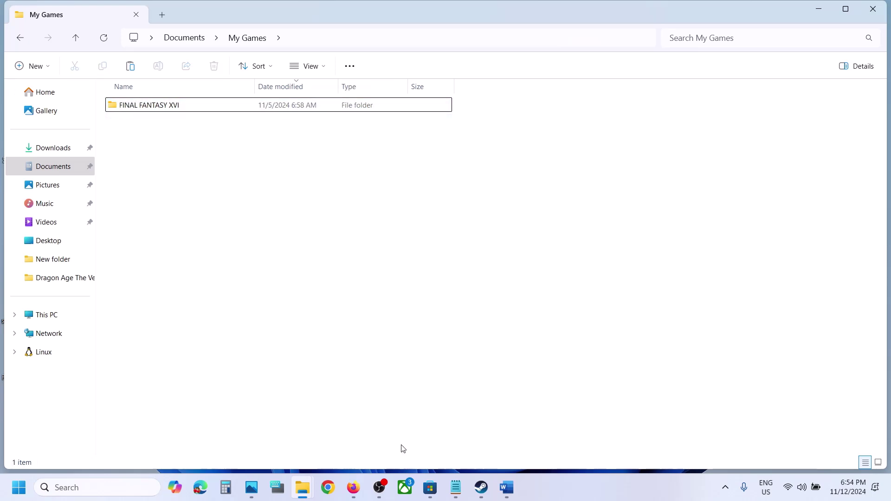
pyautogui.click(479, 490)
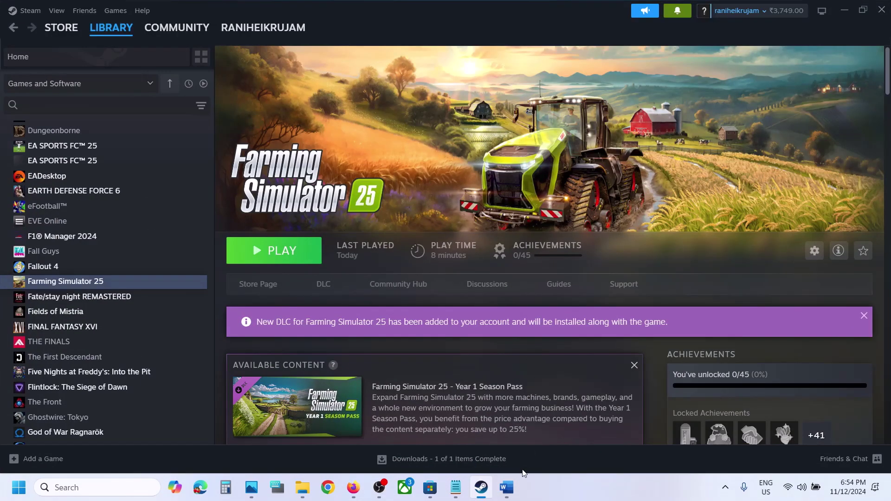
# Highlight the Step 7 launch-options instruction in the Word crash guide
pyautogui.click(509, 488)
pyautogui.scroll(-5, 316, 288)
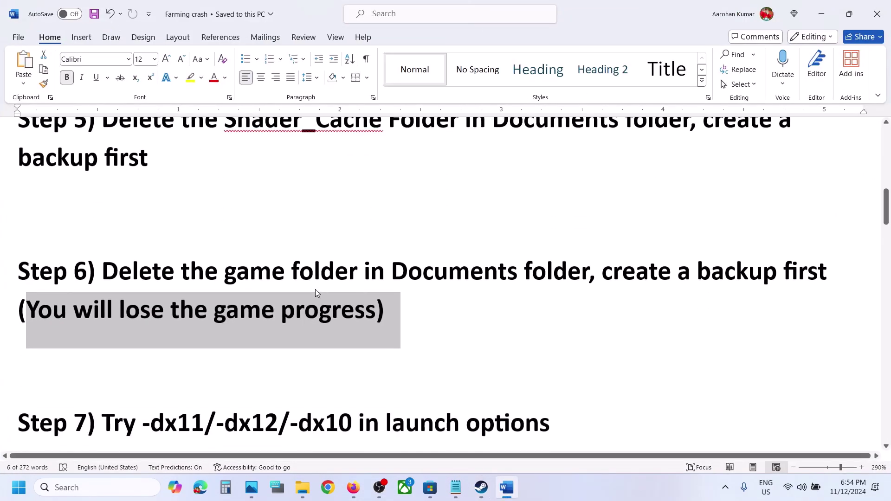
pyautogui.scroll(1, 261, 314)
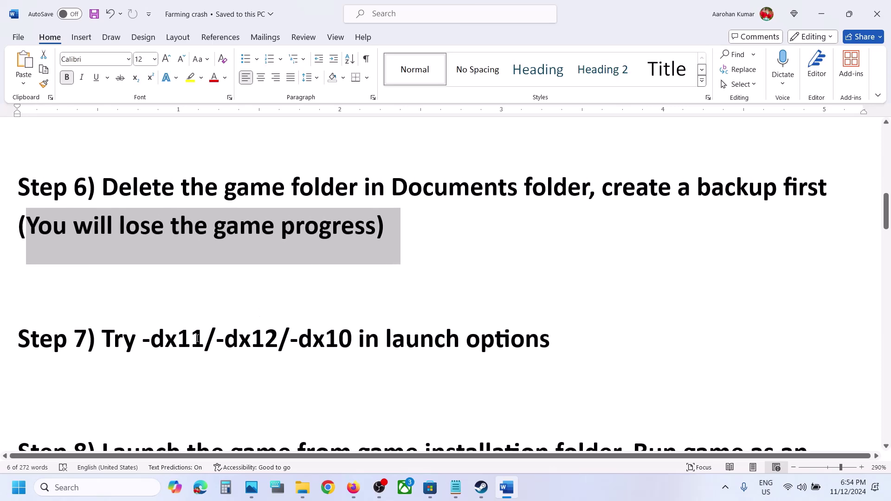
pyautogui.moveTo(143, 340); pyautogui.dragTo(550, 342)
# Check that Farming Simulator 25's Steam launch option is -dx11, then close Properties
pyautogui.click(481, 487)
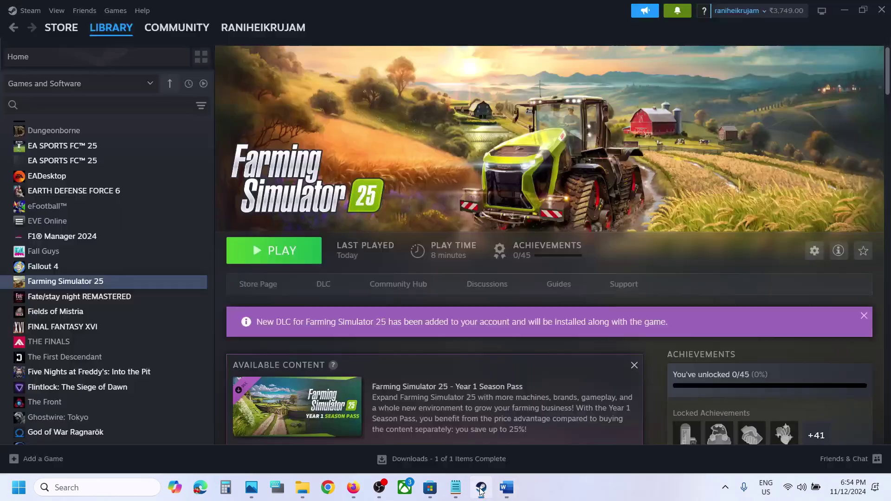
pyautogui.rightClick(91, 280)
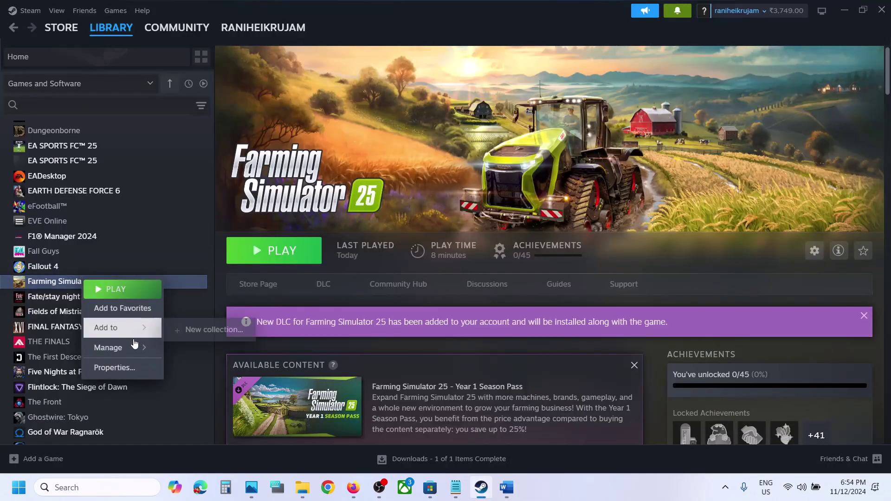
pyautogui.click(123, 368)
pyautogui.moveTo(375, 242); pyautogui.dragTo(301, 240)
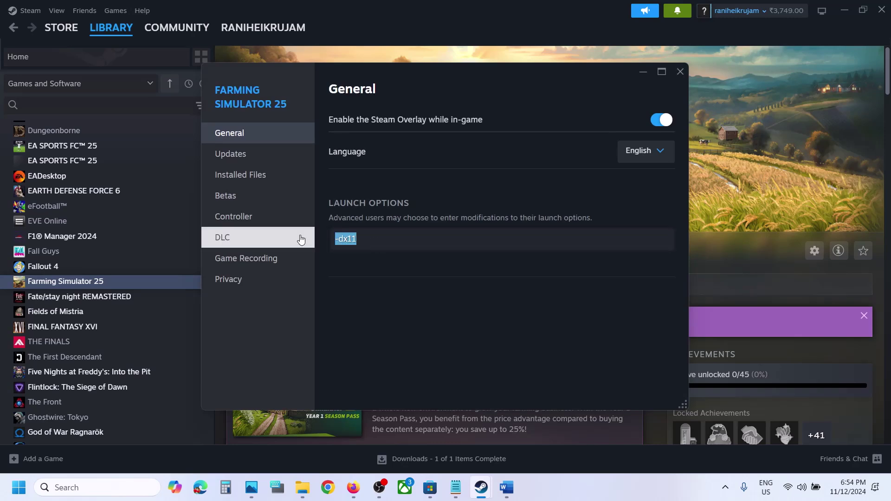
pyautogui.write('-d')
pyautogui.click(681, 71)
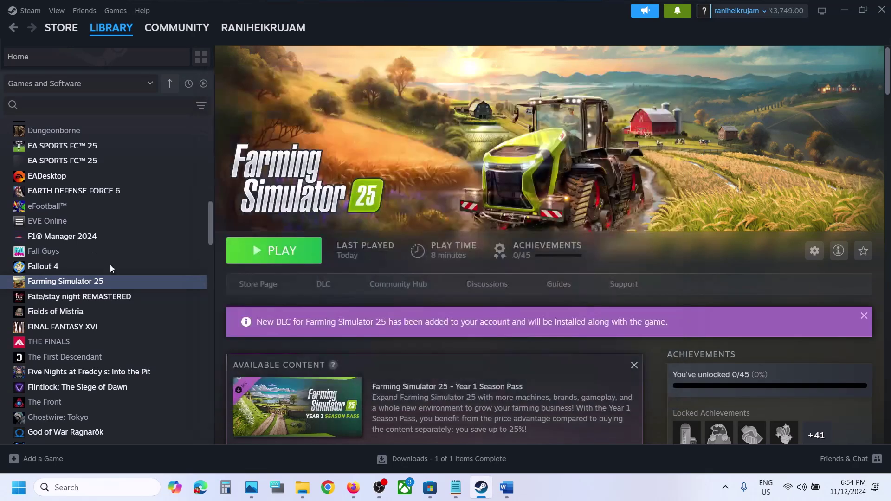
pyautogui.rightClick(126, 289)
# Replace Farming Simulator 25's launch option with -dx12, then with -dx10
pyautogui.click(172, 373)
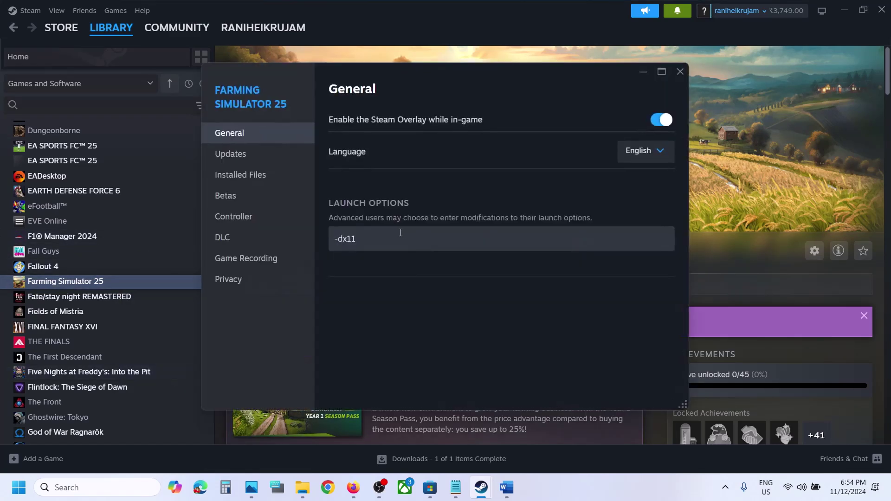
pyautogui.click(401, 233)
pyautogui.hotkey('ctrl', 'a')
pyautogui.write('-')
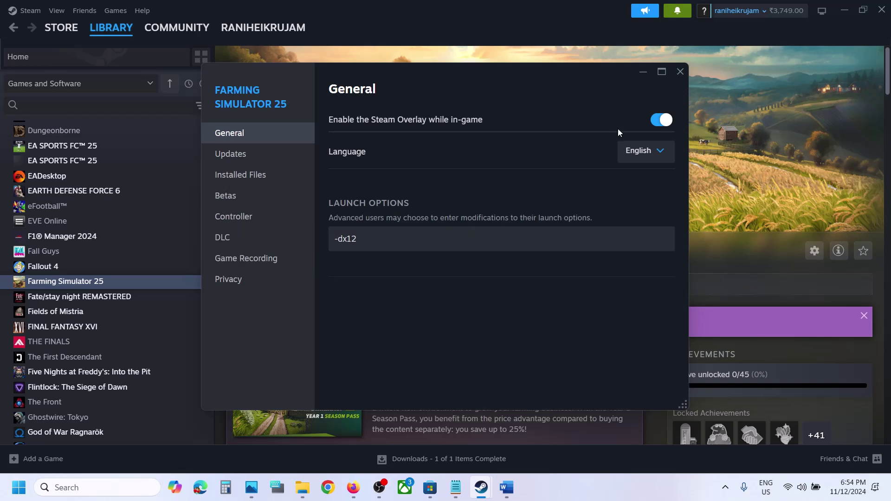
pyautogui.hotkey('ctrl', 'a')
pyautogui.write('-')
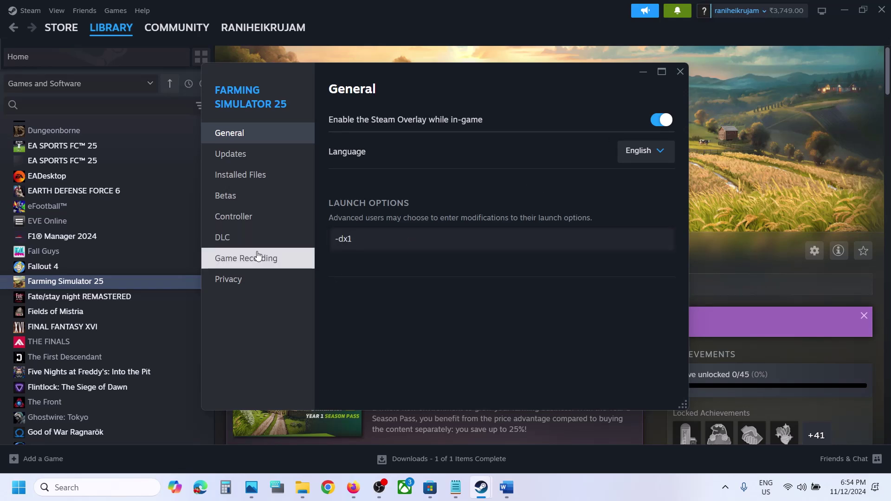
pyautogui.click(413, 300)
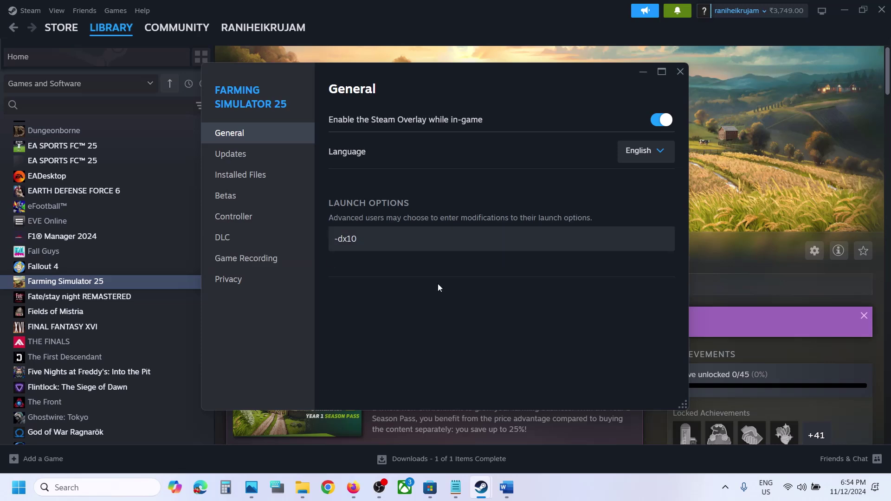
# Clear the launch option entirely, close Properties, and scroll the Word guide to Step 8
pyautogui.click(406, 243)
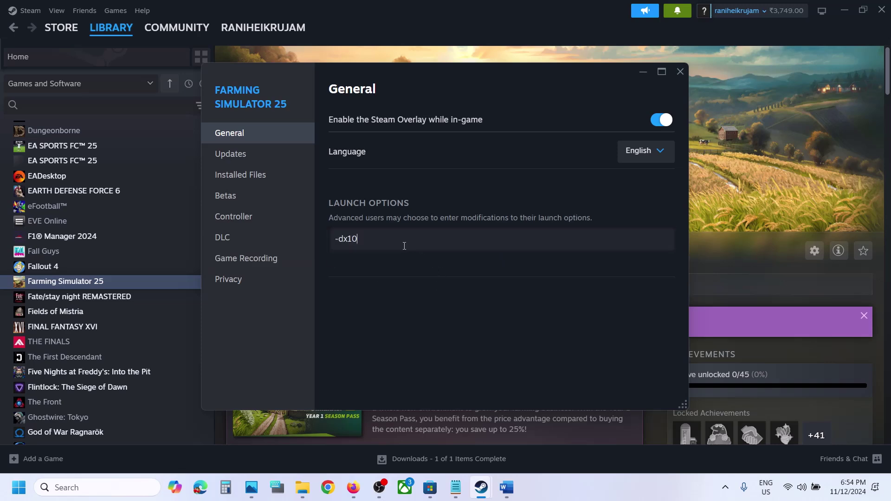
pyautogui.hotkey('ctrl', 'a')
pyautogui.press('BackSpace')
pyautogui.click(466, 310)
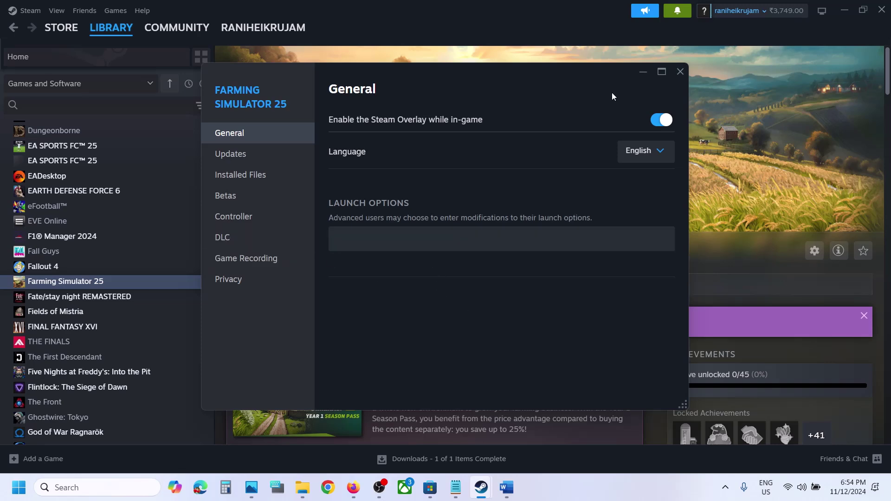
pyautogui.click(678, 72)
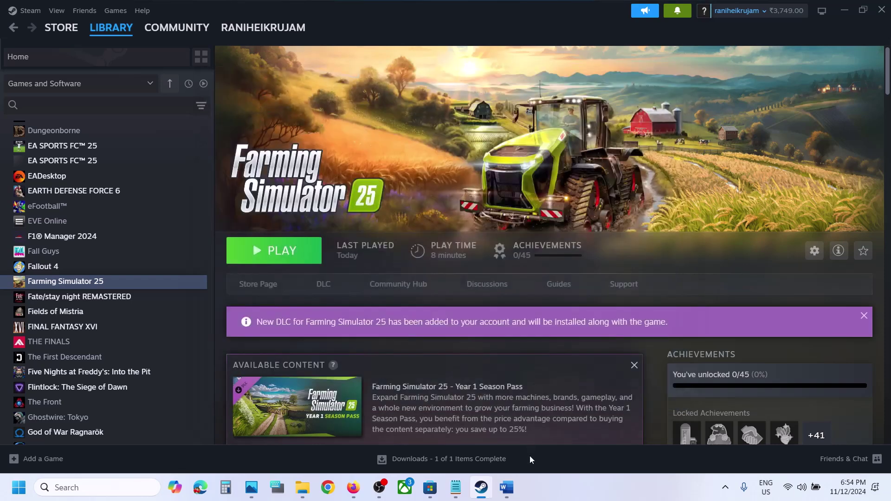
pyautogui.click(506, 488)
pyautogui.scroll(-5, 347, 327)
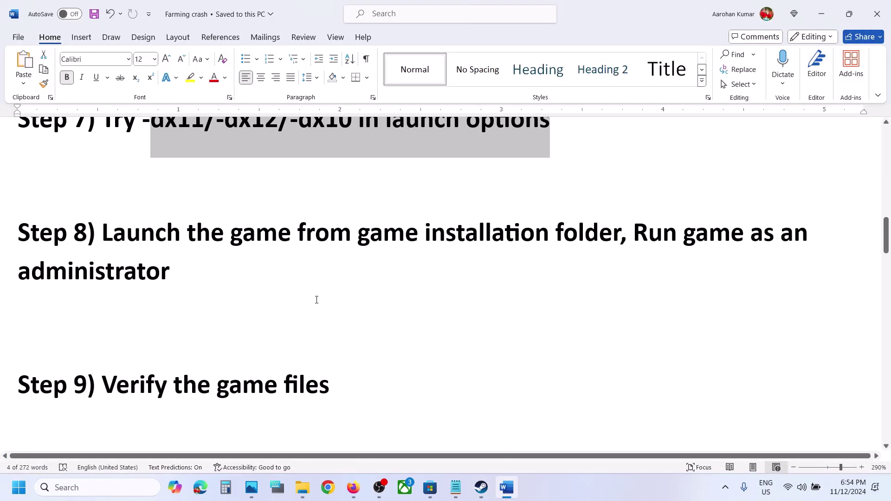
pyautogui.moveTo(102, 232); pyautogui.dragTo(298, 232)
# Highlight Step 8 and open Farming Simulator 25's installation folder via Browse local files
pyautogui.moveTo(380, 229); pyautogui.dragTo(620, 232)
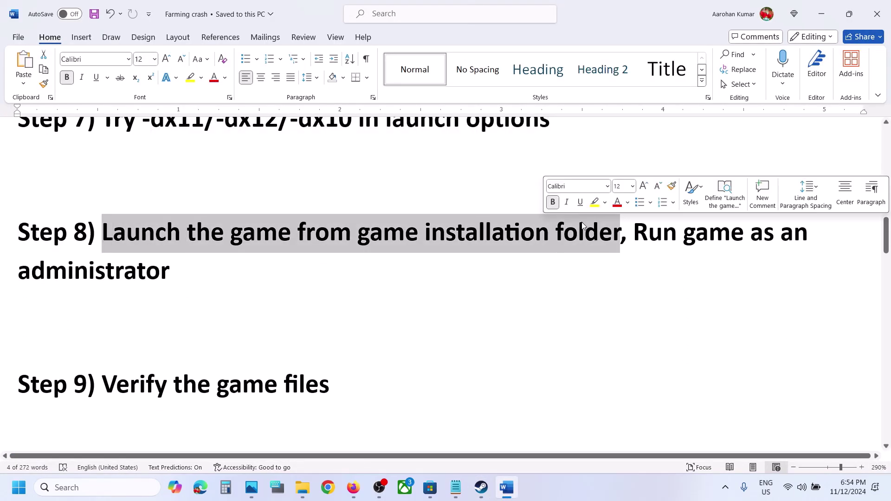
pyautogui.click(486, 495)
pyautogui.rightClick(79, 284)
pyautogui.moveTo(127, 363)
pyautogui.click(214, 378)
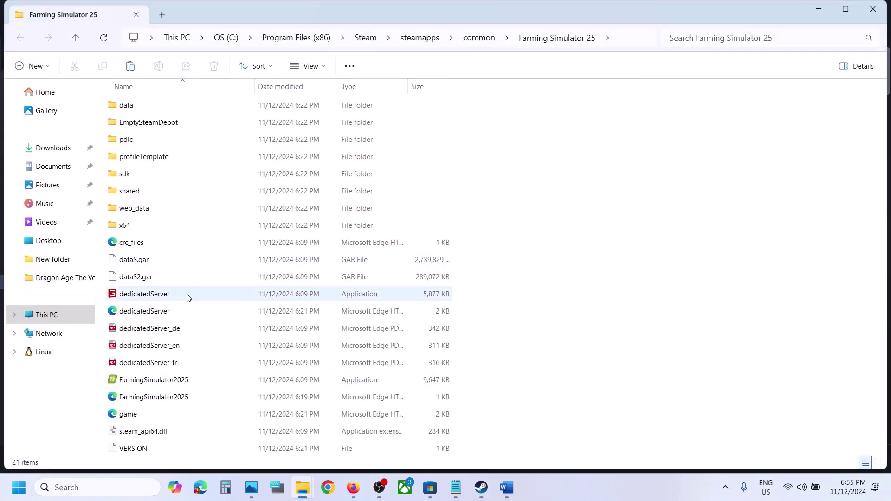
# Look at the FarmingSimulator2025Game executable in x64, then return to the install folder
pyautogui.click(188, 381)
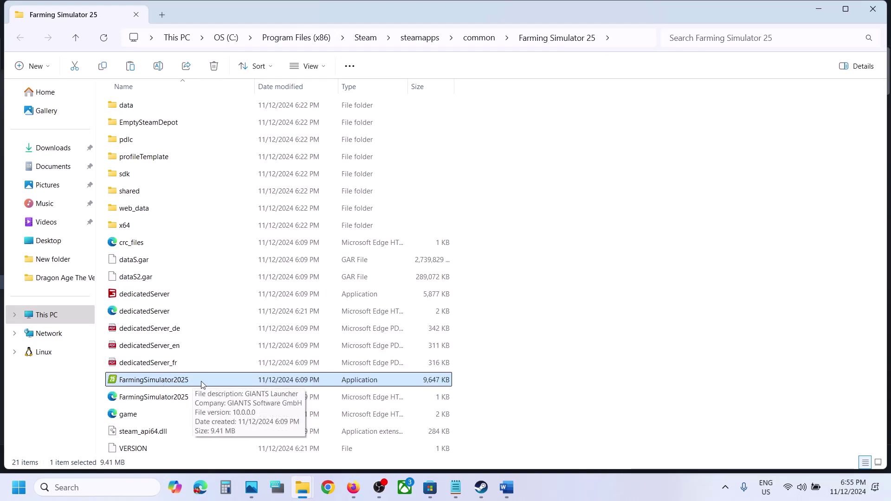
pyautogui.doubleClick(122, 226)
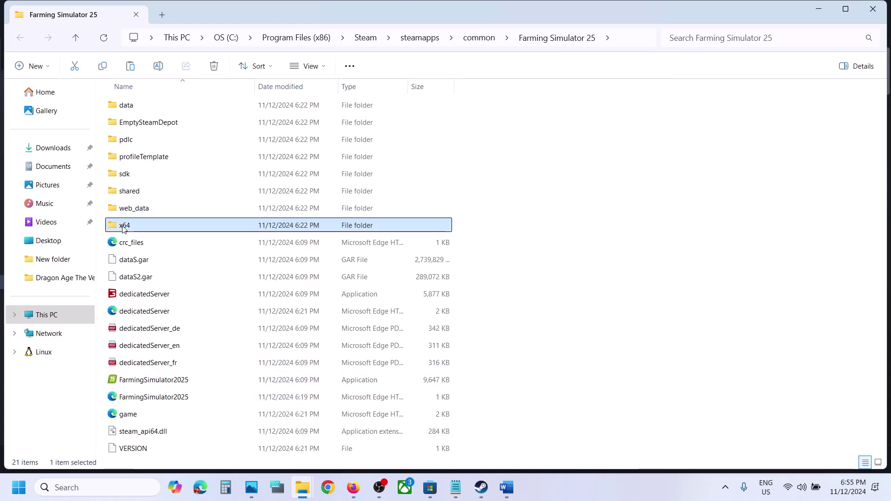
pyautogui.click(185, 243)
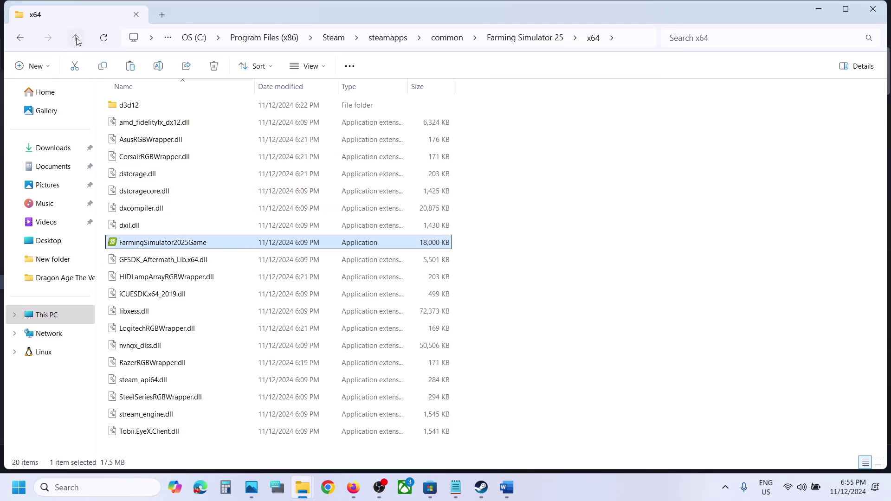
pyautogui.click(76, 40)
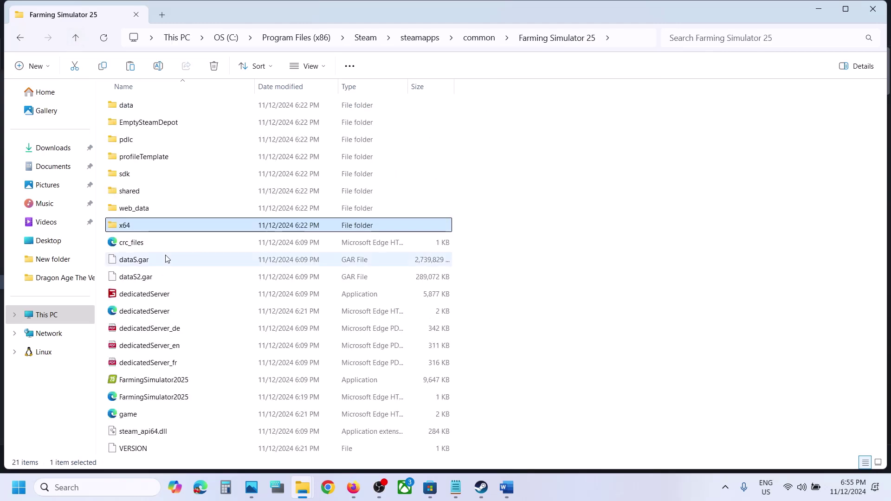
# Set the FarmingSimulator2025 launcher to always run as administrator
pyautogui.rightClick(157, 383)
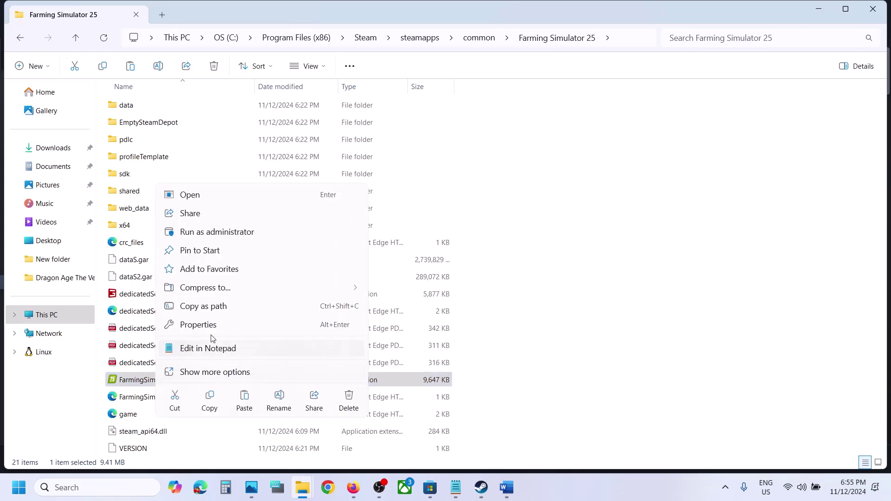
pyautogui.click(200, 326)
pyautogui.click(273, 185)
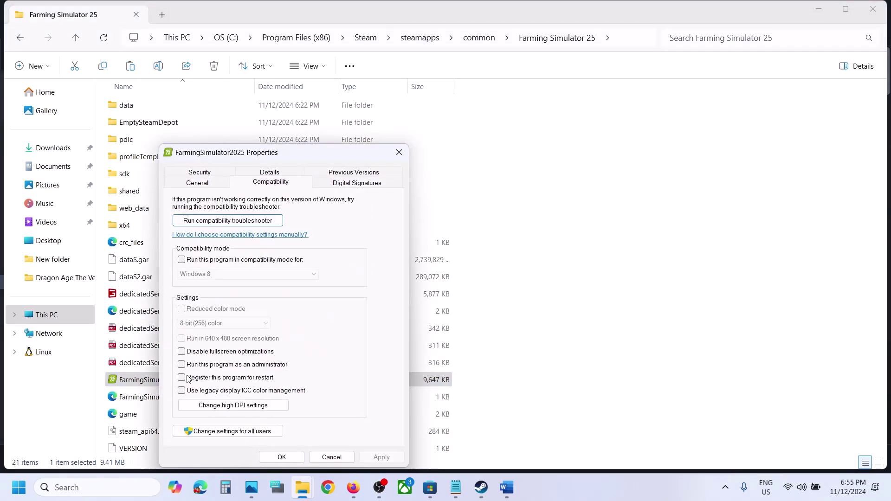
pyautogui.click(182, 365)
pyautogui.click(371, 457)
pyautogui.click(282, 458)
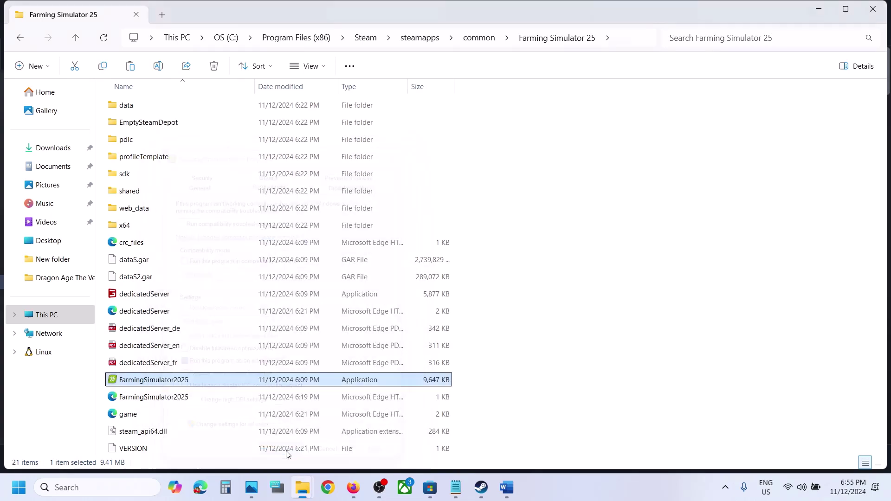
# Give the launcher Windows 7 compatibility mode and disable fullscreen optimizations
pyautogui.rightClick(184, 383)
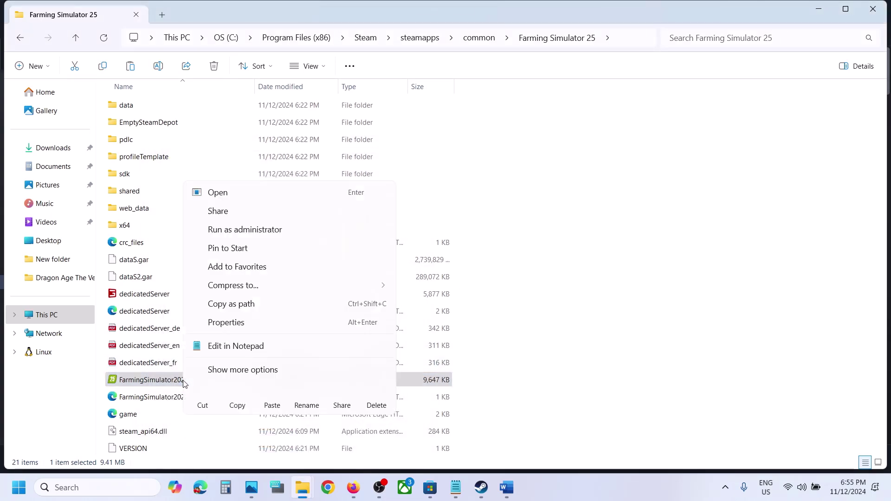
pyautogui.click(226, 323)
pyautogui.click(285, 186)
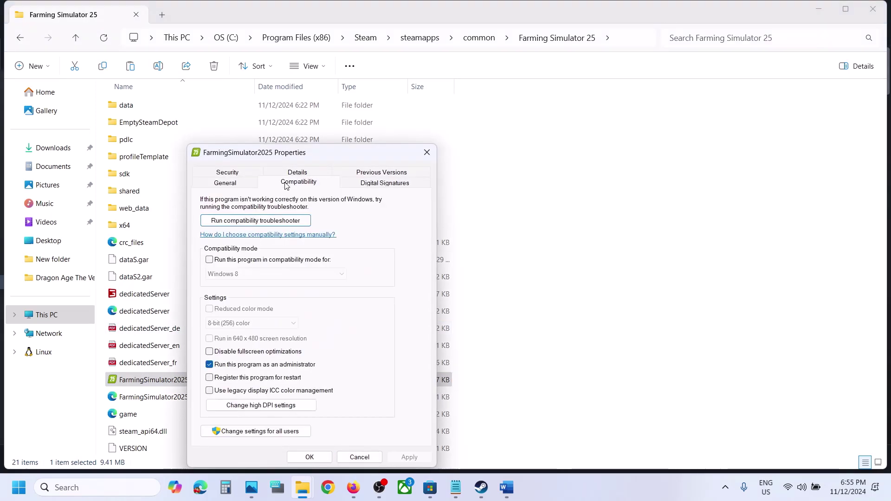
pyautogui.click(209, 260)
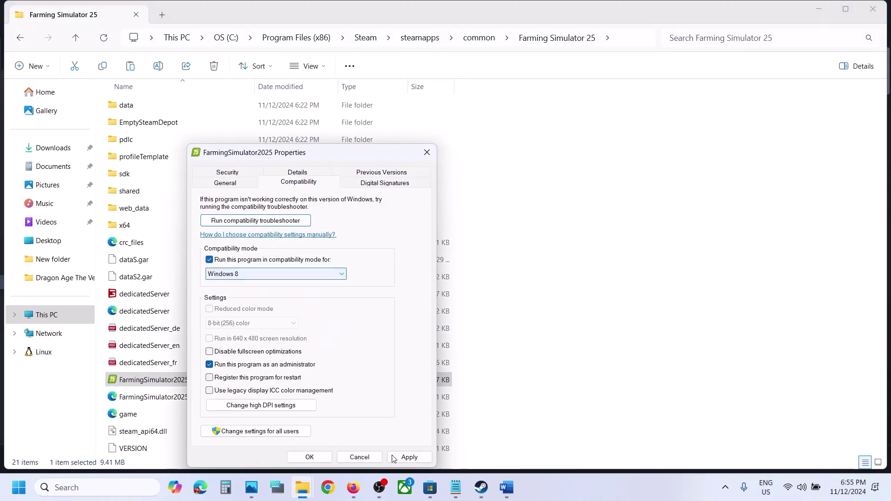
pyautogui.click(408, 458)
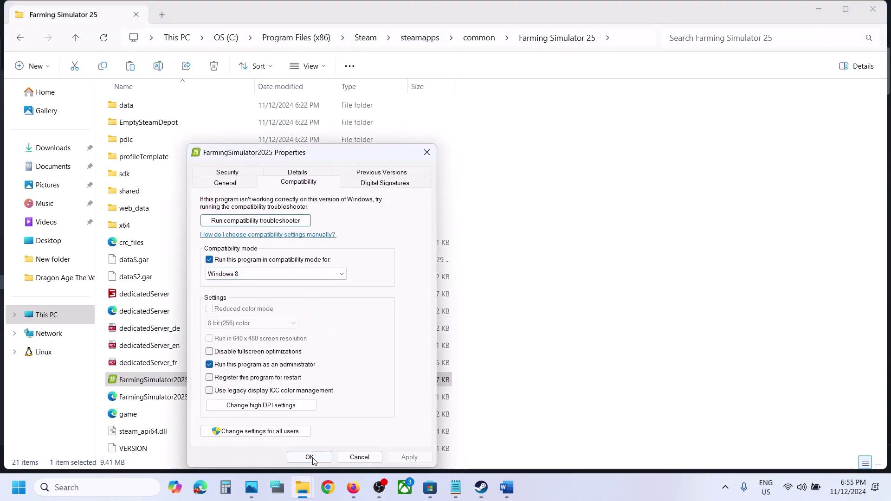
pyautogui.click(298, 279)
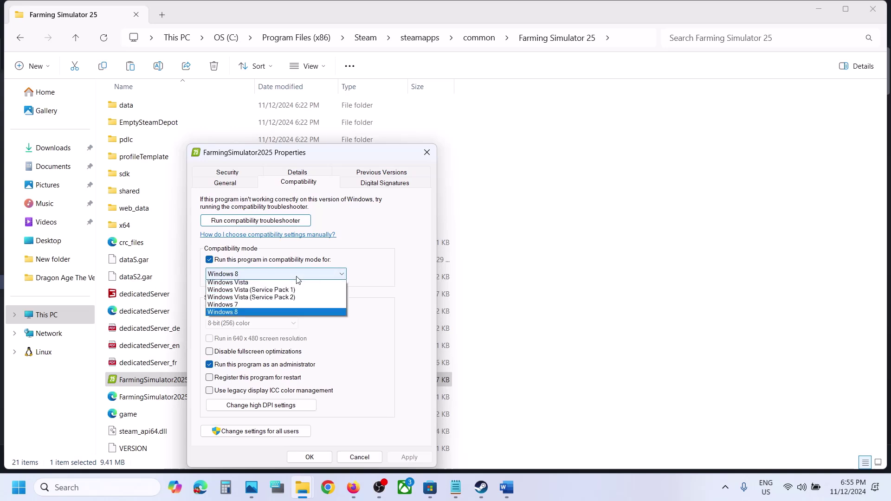
pyautogui.click(250, 307)
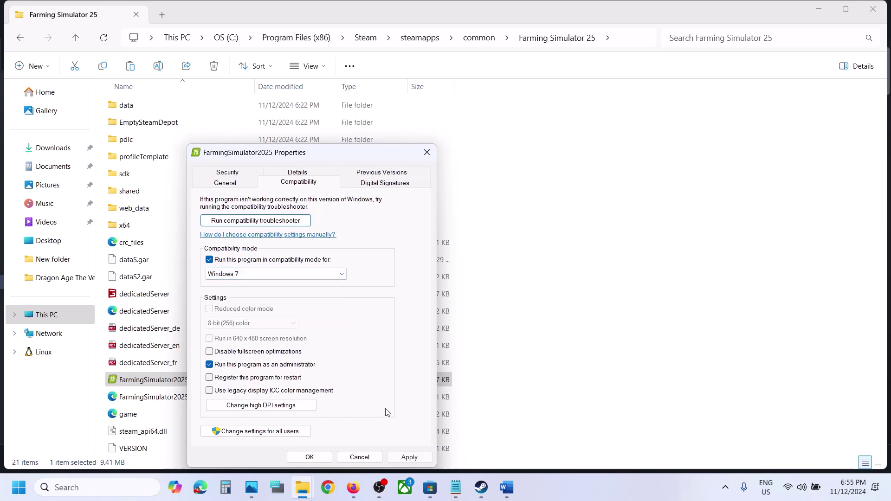
pyautogui.click(411, 457)
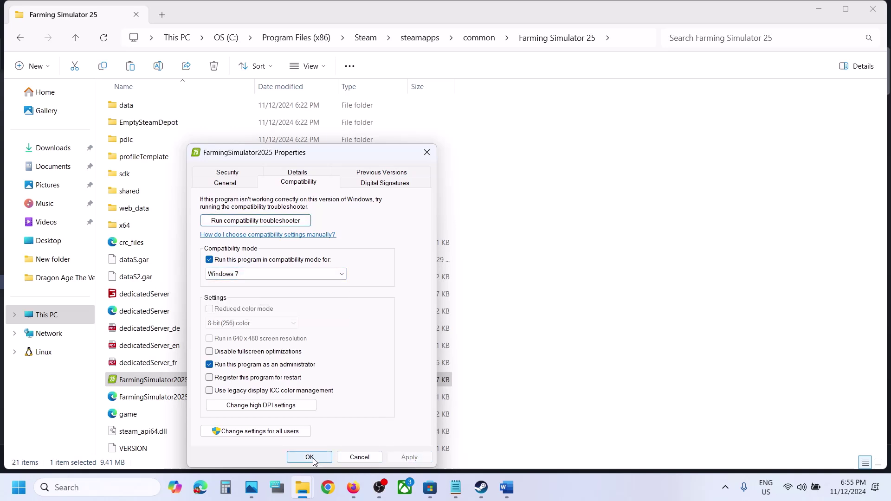
pyautogui.click(210, 353)
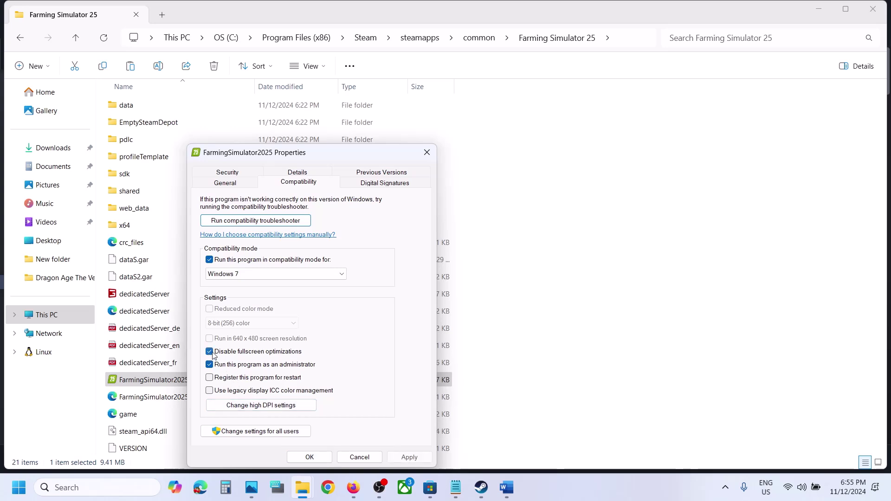
pyautogui.click(408, 458)
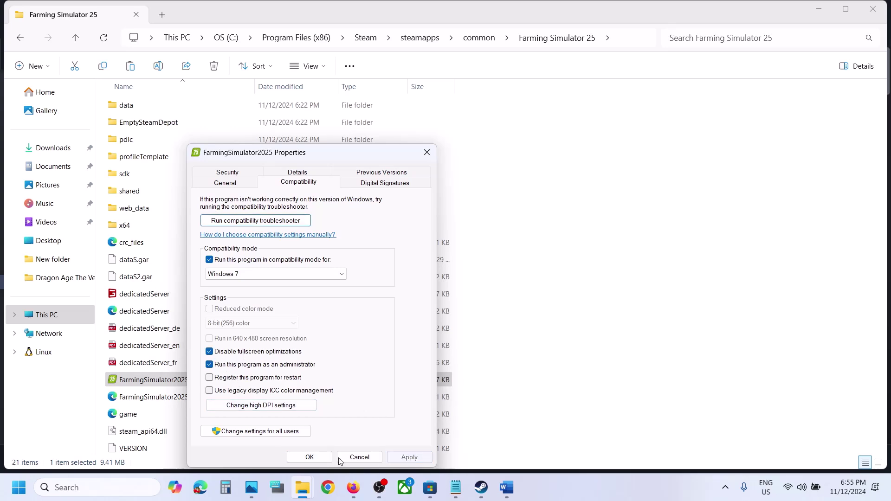
pyautogui.click(309, 457)
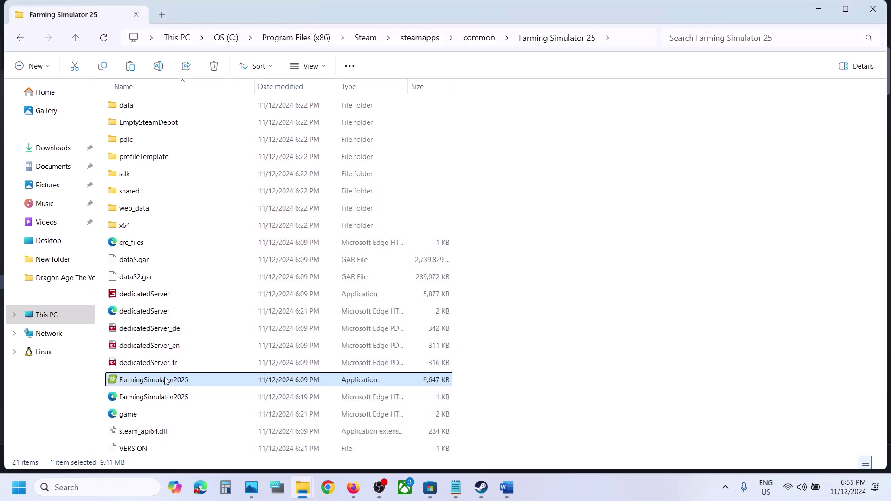
# Open the x64 folder and apply Run as administrator to FarmingSimulator2025Game
pyautogui.click(131, 226)
pyautogui.doubleClick(131, 226)
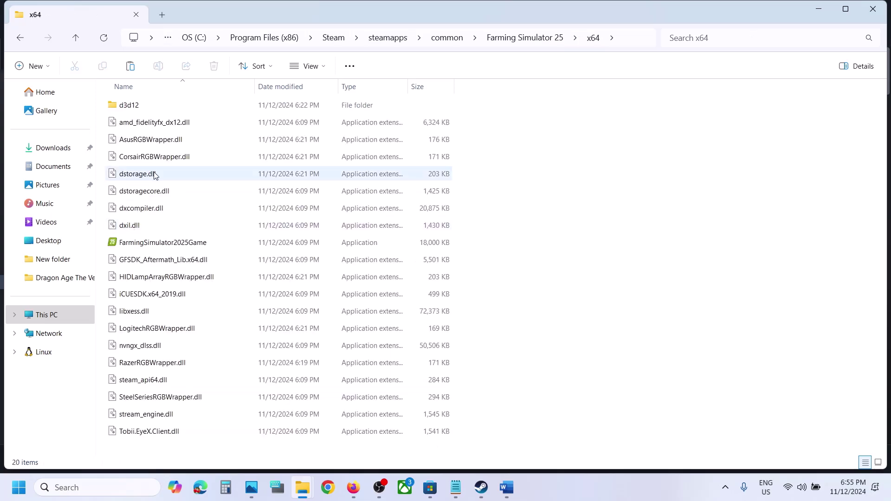
pyautogui.rightClick(145, 243)
pyautogui.click(199, 304)
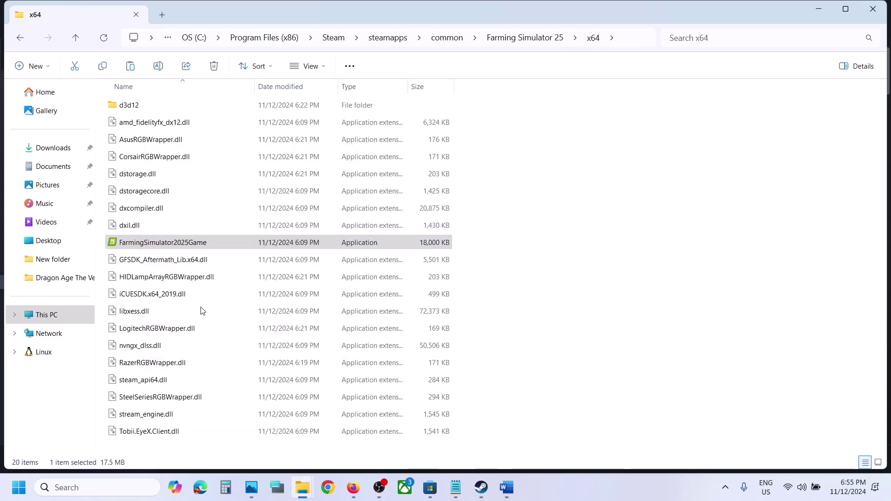
pyautogui.click(262, 183)
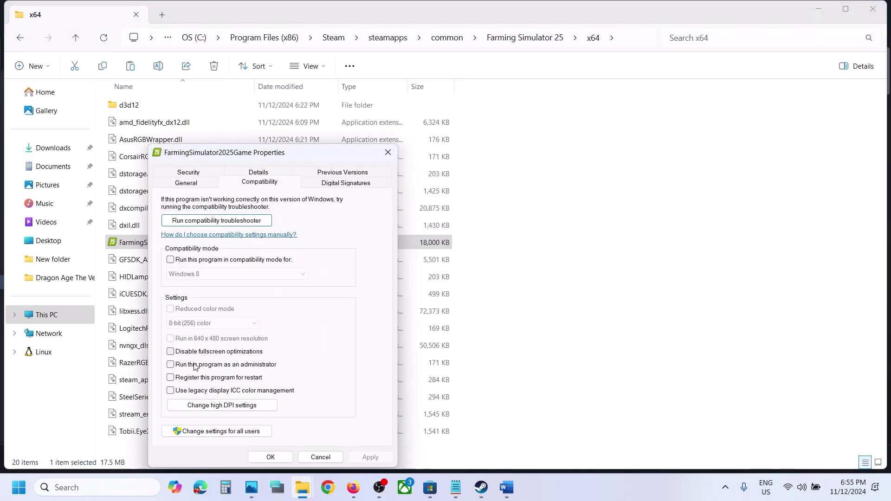
pyautogui.click(372, 458)
pyautogui.click(270, 457)
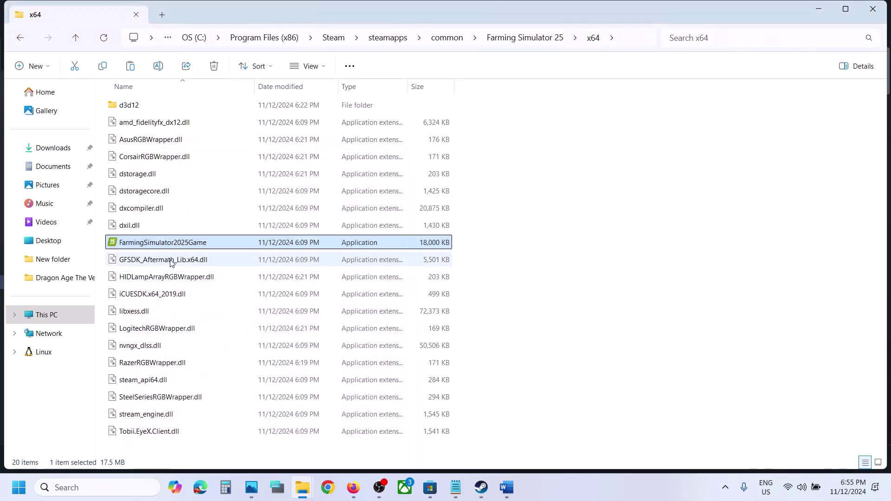
# Set FarmingSimulator2025Game to Windows 7 compatibility mode with fullscreen optimizations disabled
pyautogui.rightClick(168, 246)
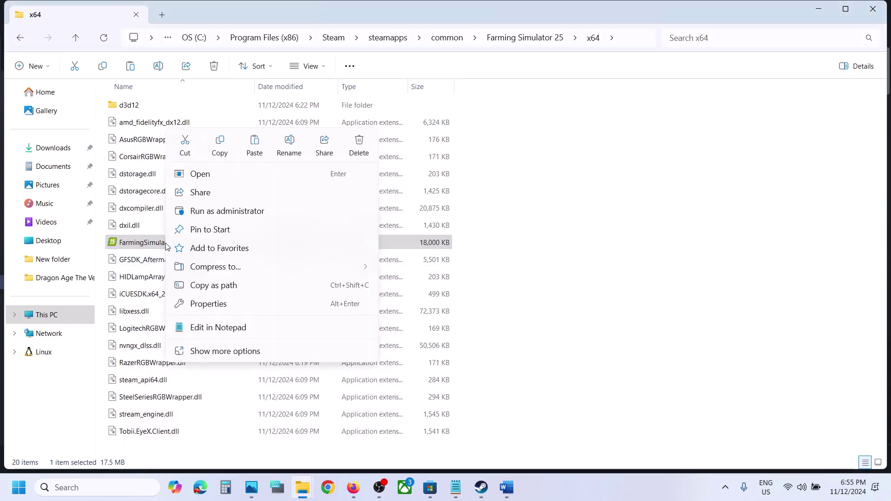
pyautogui.click(230, 304)
pyautogui.click(266, 185)
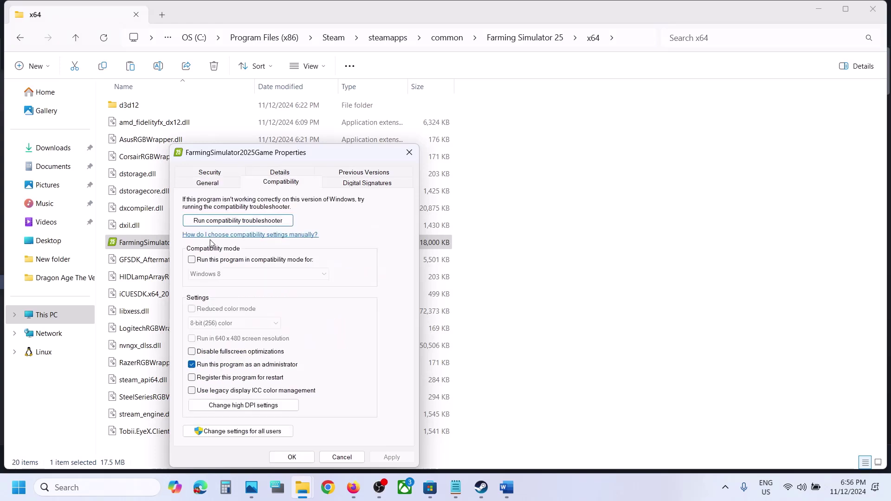
pyautogui.click(191, 260)
pyautogui.click(392, 457)
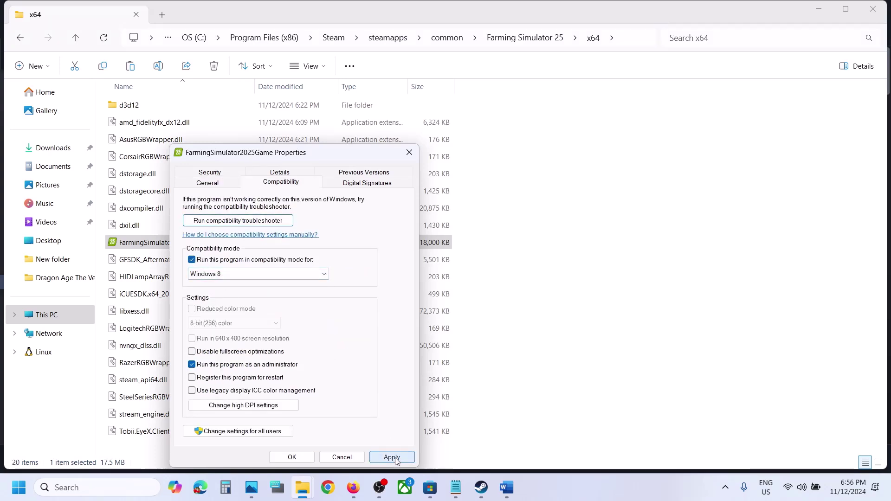
pyautogui.click(224, 275)
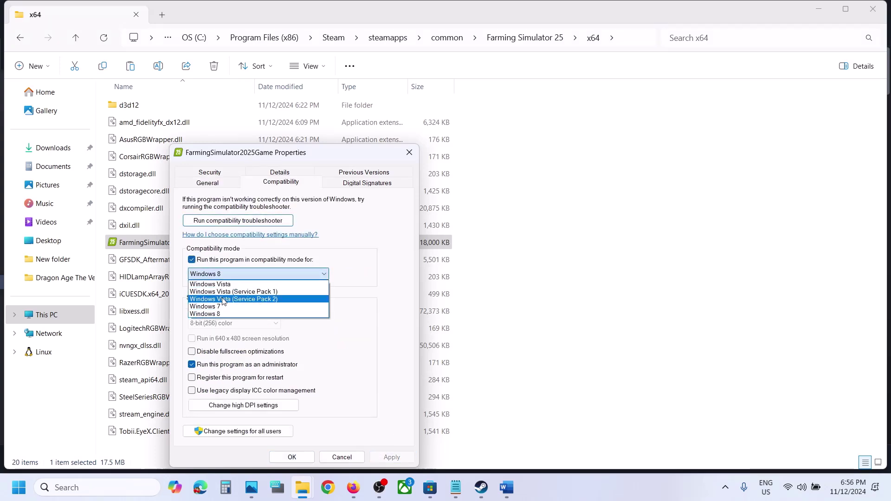
pyautogui.click(220, 307)
pyautogui.click(392, 457)
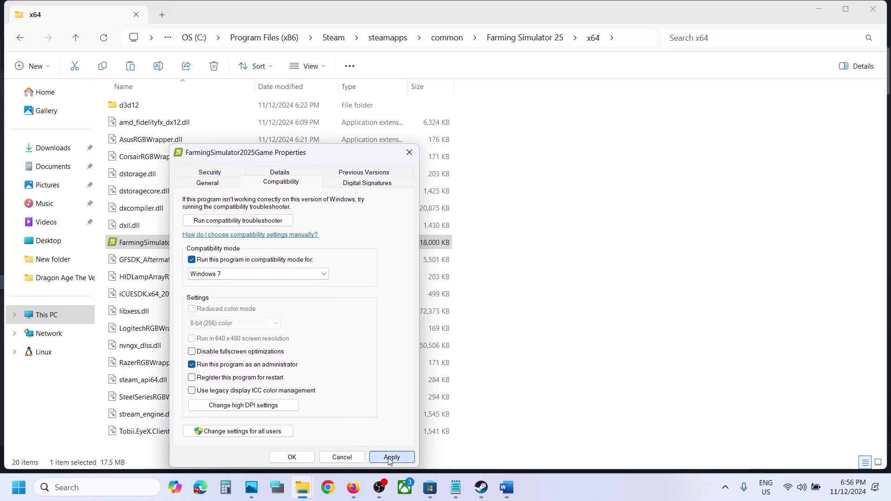
pyautogui.click(192, 352)
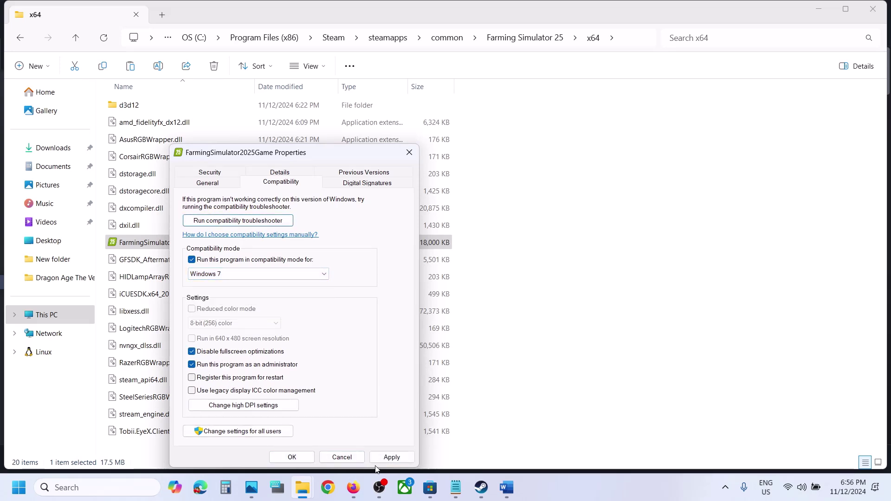
pyautogui.click(392, 457)
pyautogui.click(299, 462)
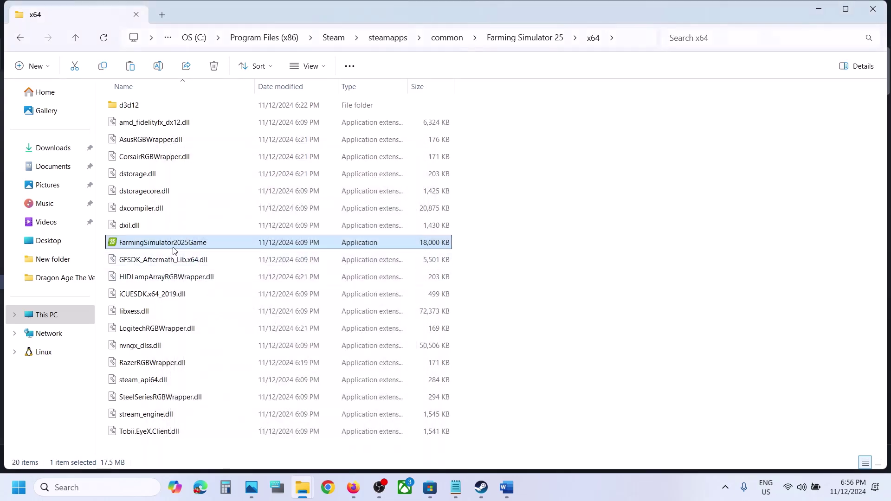
# Clear FarmingSimulator2025Game's compatibility settings again and close its properties
pyautogui.rightClick(176, 251)
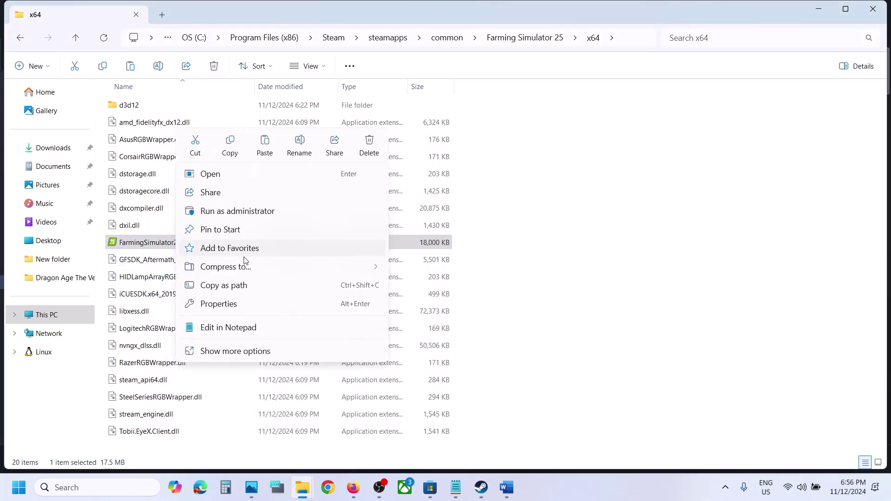
pyautogui.click(232, 303)
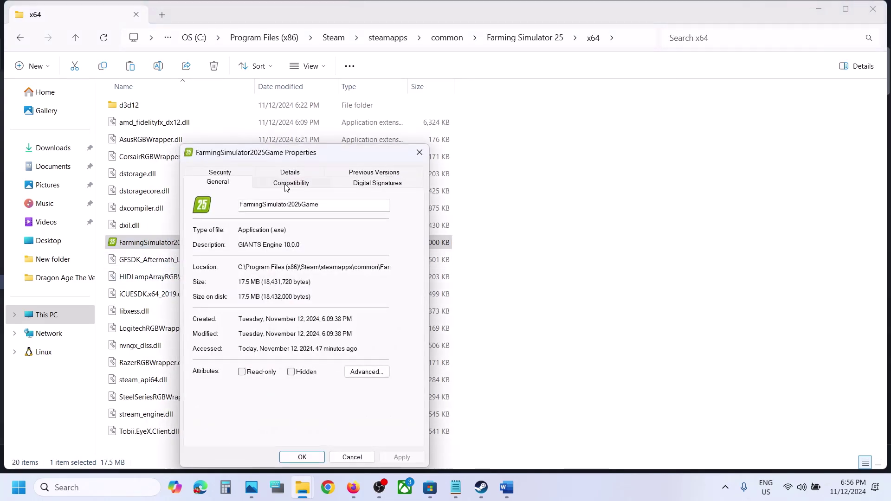
pyautogui.click(286, 185)
pyautogui.click(202, 260)
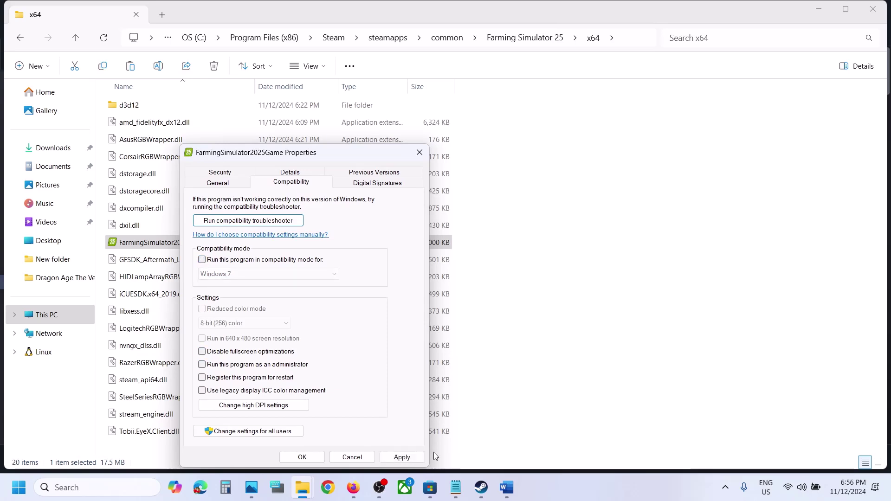
pyautogui.click(402, 457)
pyautogui.click(303, 457)
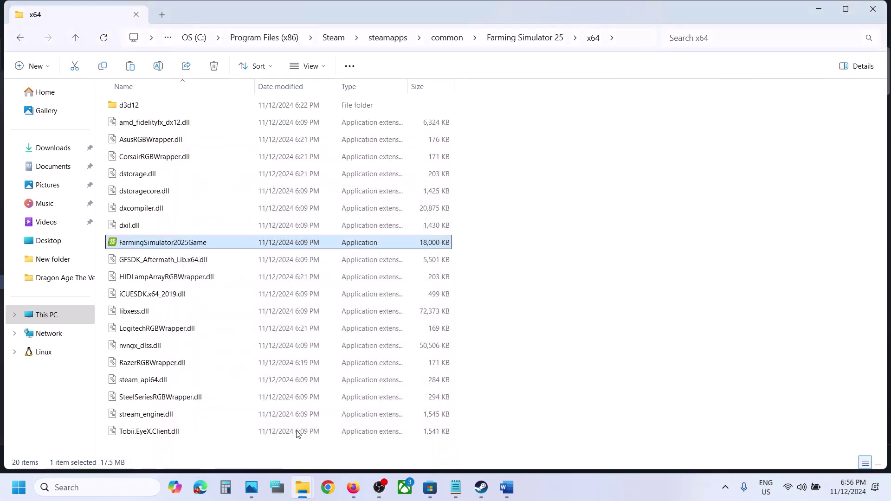
# Turn off compatibility mode and Run as administrator for the FarmingSimulator2025 launcher, then bring up Steam
pyautogui.click(75, 37)
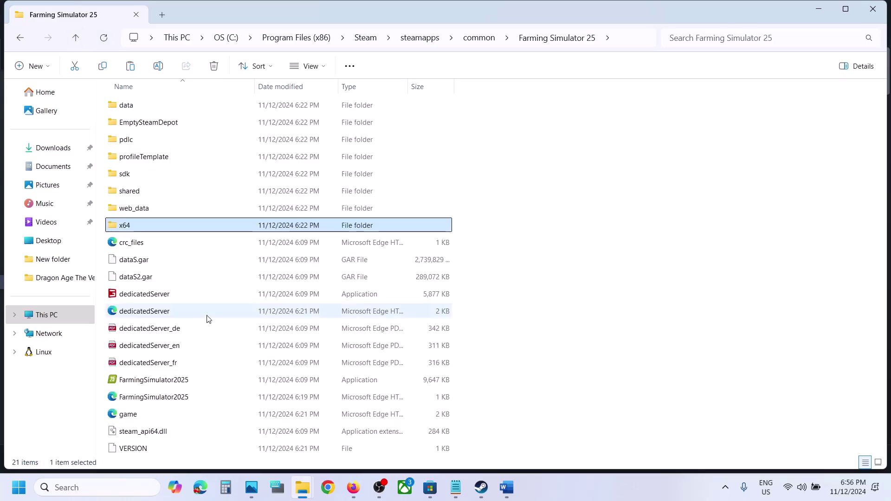
pyautogui.rightClick(143, 379)
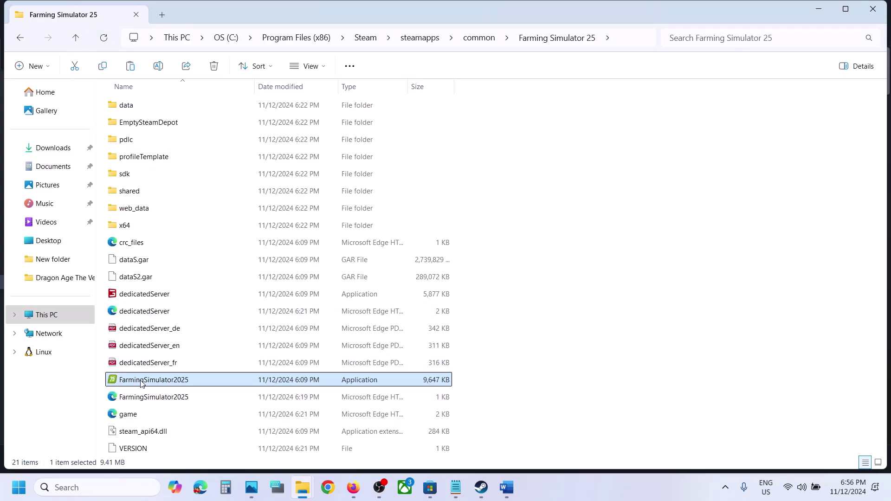
pyautogui.click(187, 323)
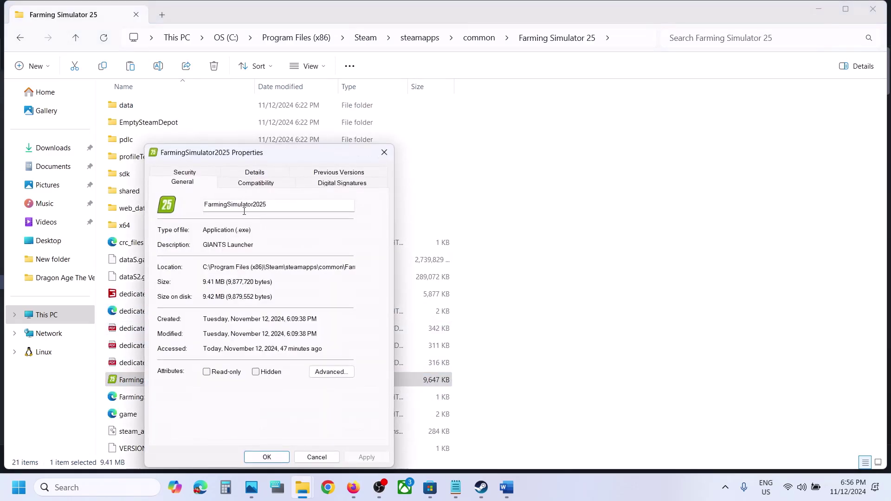
pyautogui.click(240, 184)
pyautogui.click(166, 260)
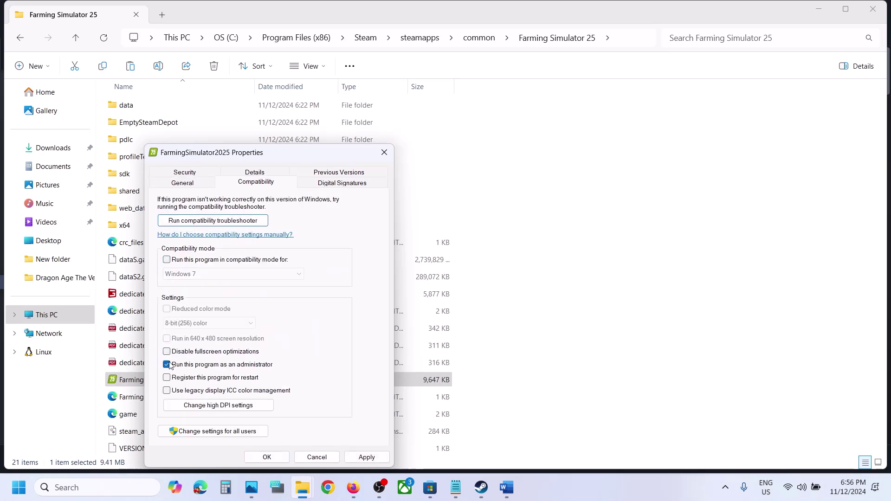
pyautogui.click(366, 457)
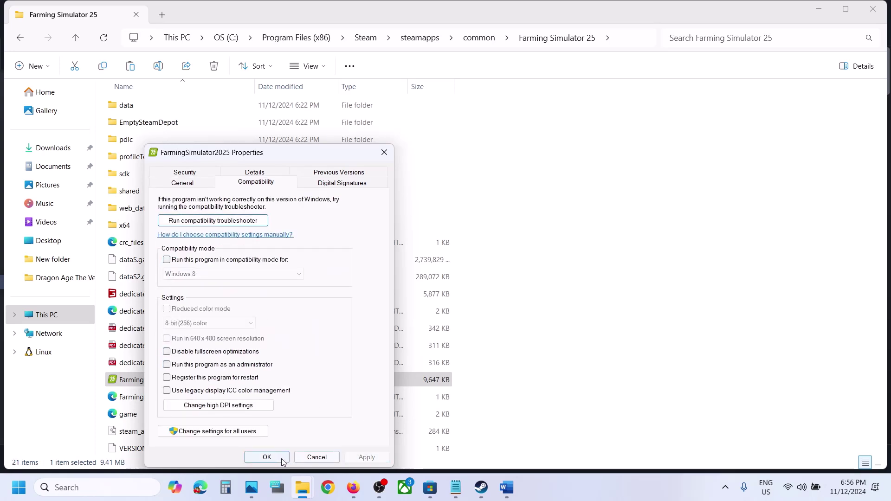
pyautogui.click(268, 458)
pyautogui.click(481, 496)
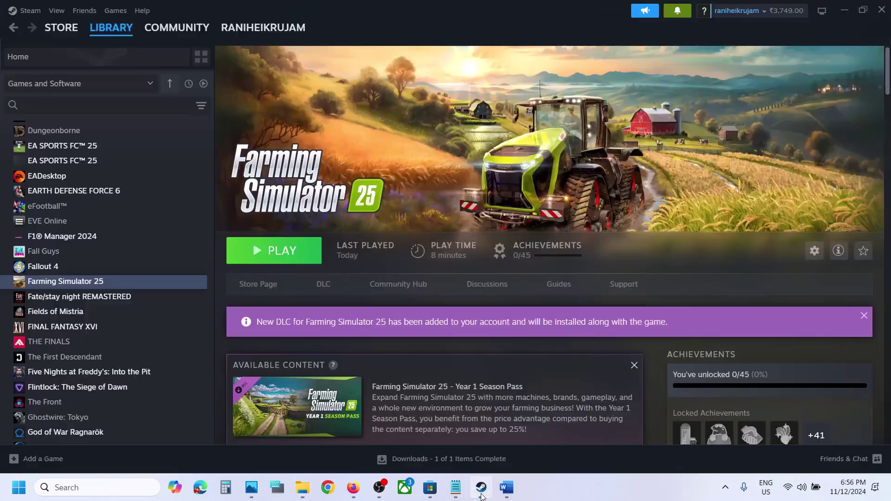
# Review Farming Simulator 25's Installed Files properties in Steam, then scroll the Word guide to Step 10
pyautogui.click(515, 495)
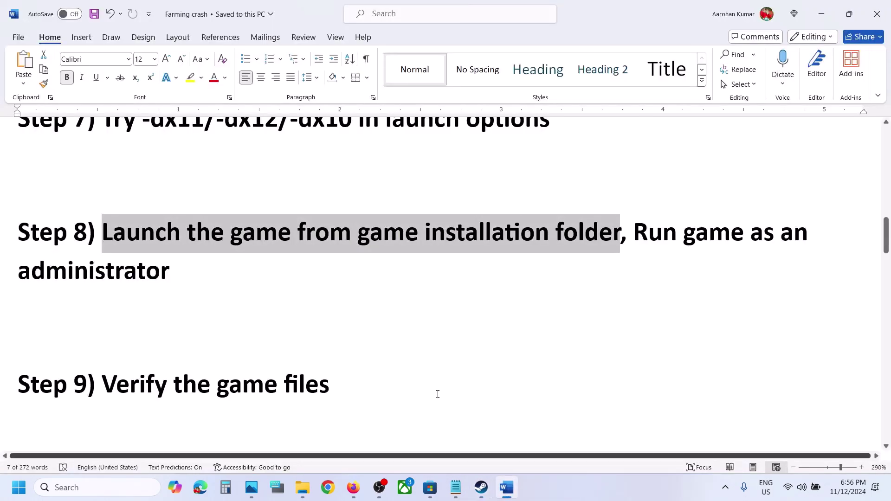
pyautogui.scroll(-1, 260, 308)
pyautogui.click(481, 487)
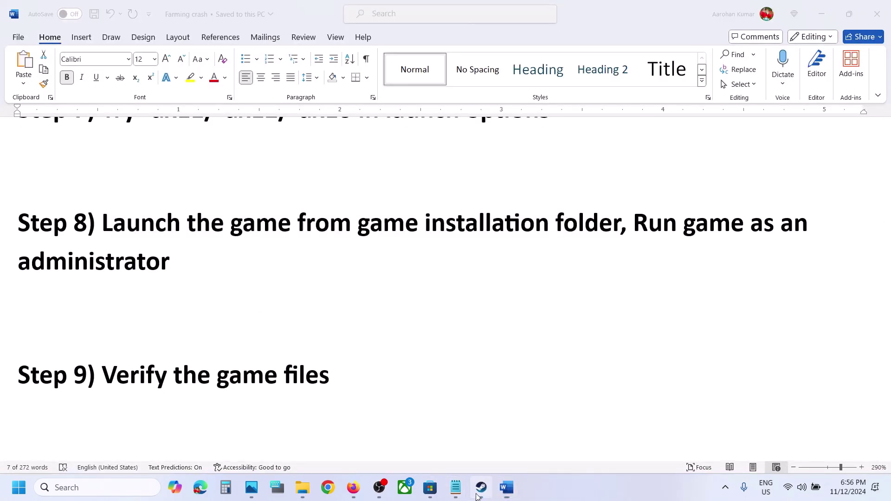
pyautogui.rightClick(107, 279)
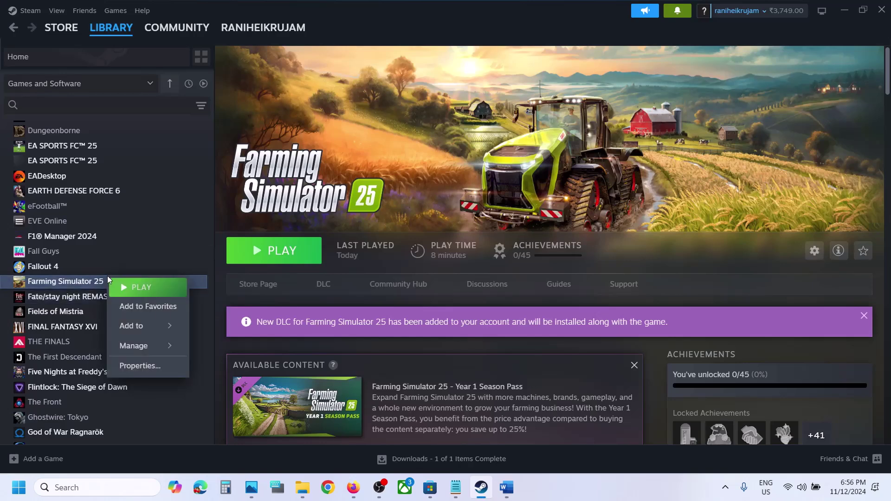
pyautogui.click(160, 366)
pyautogui.click(252, 179)
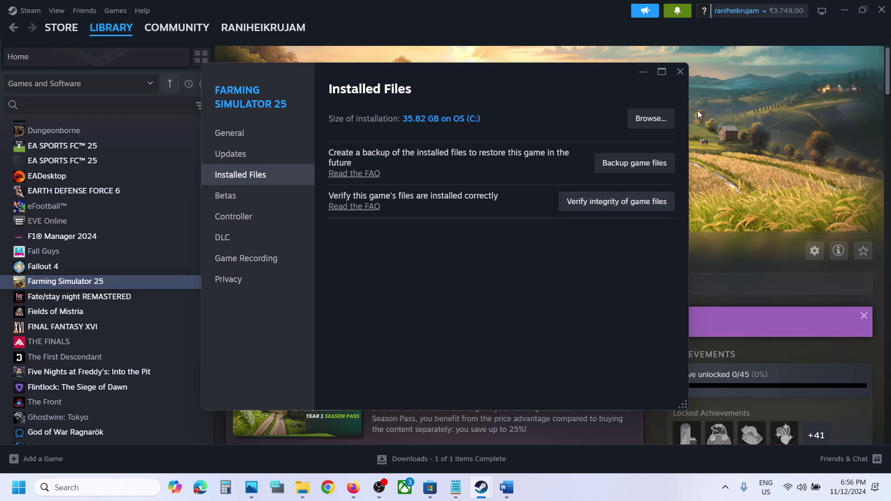
pyautogui.click(681, 71)
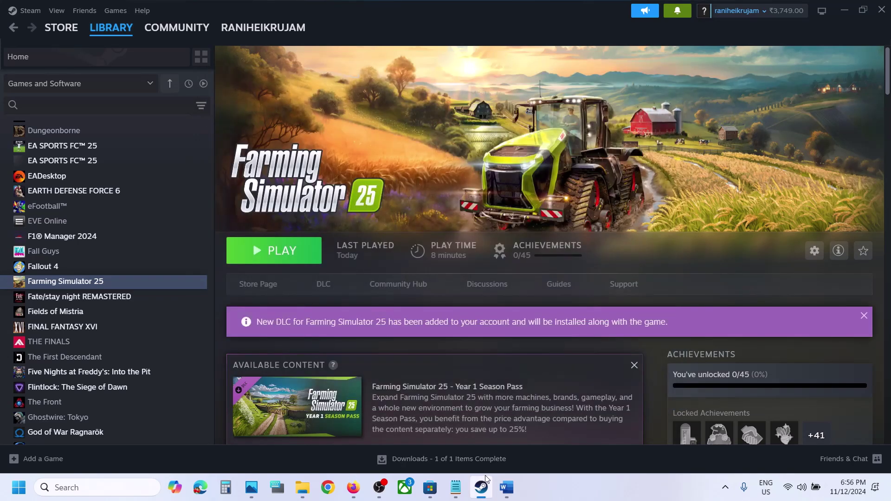
pyautogui.click(506, 487)
pyautogui.scroll(-5, 390, 360)
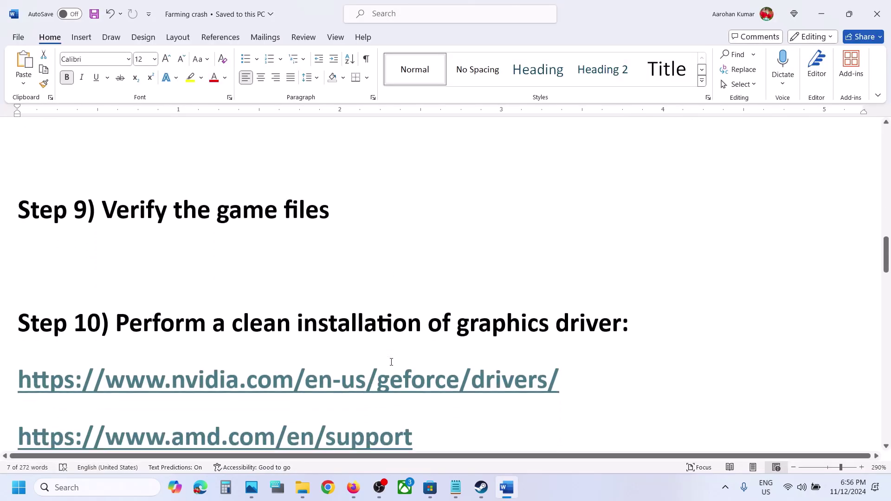